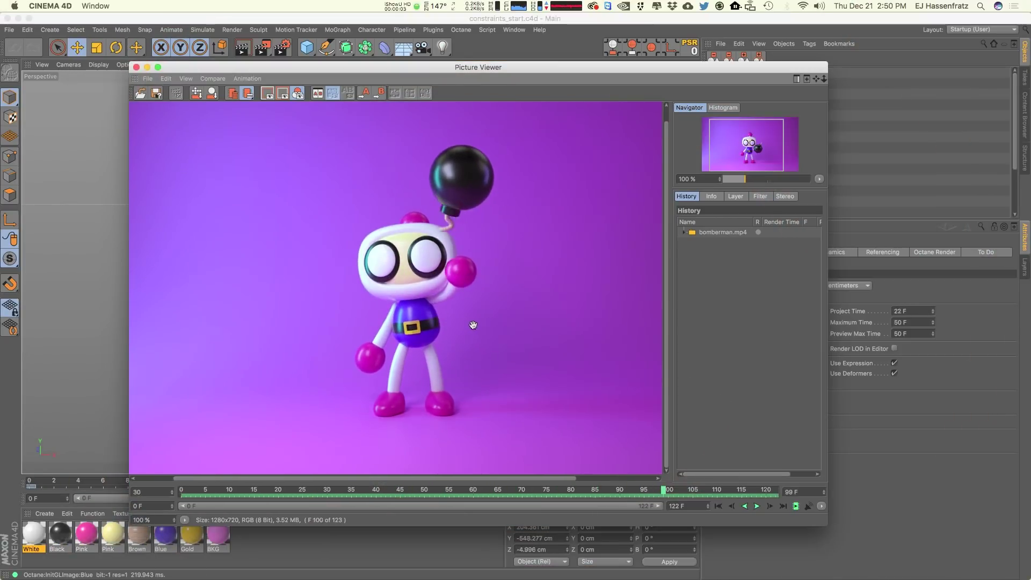
Step: Close the finished render preview and play the character animation in the viewport to examine the arm's throwing motion
scroll(440, 365, right, 3)
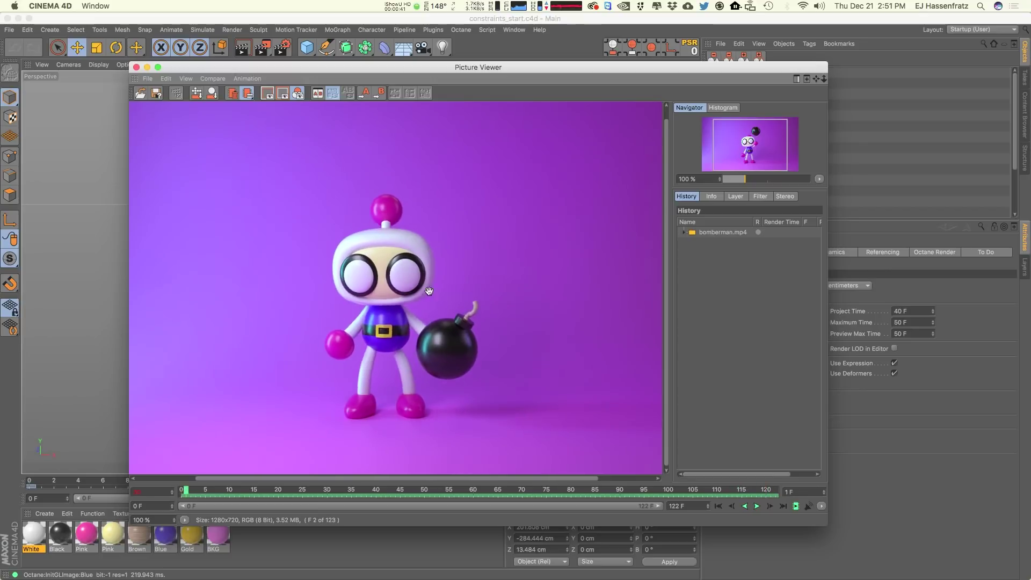
click(135, 67)
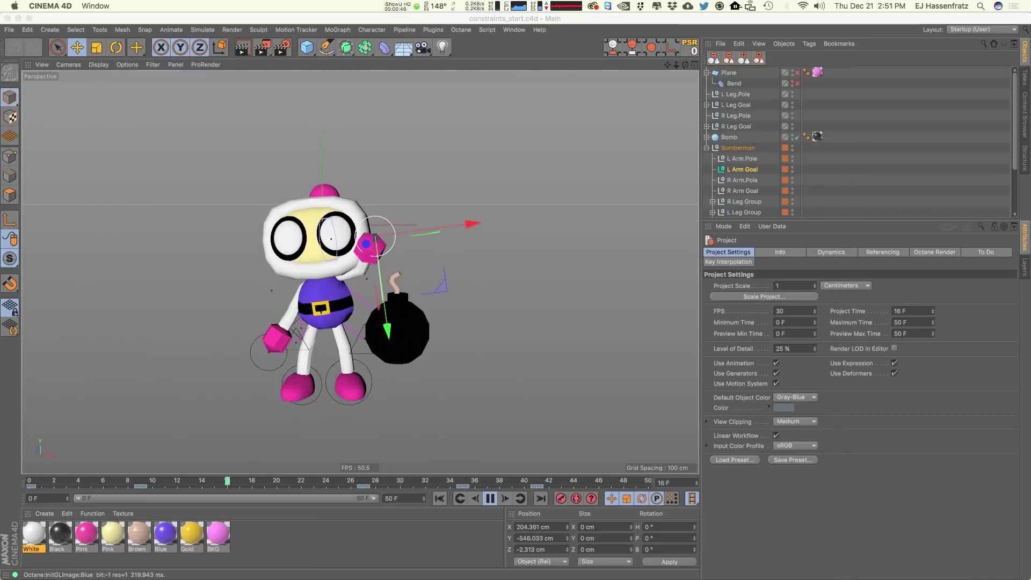
click(398, 115)
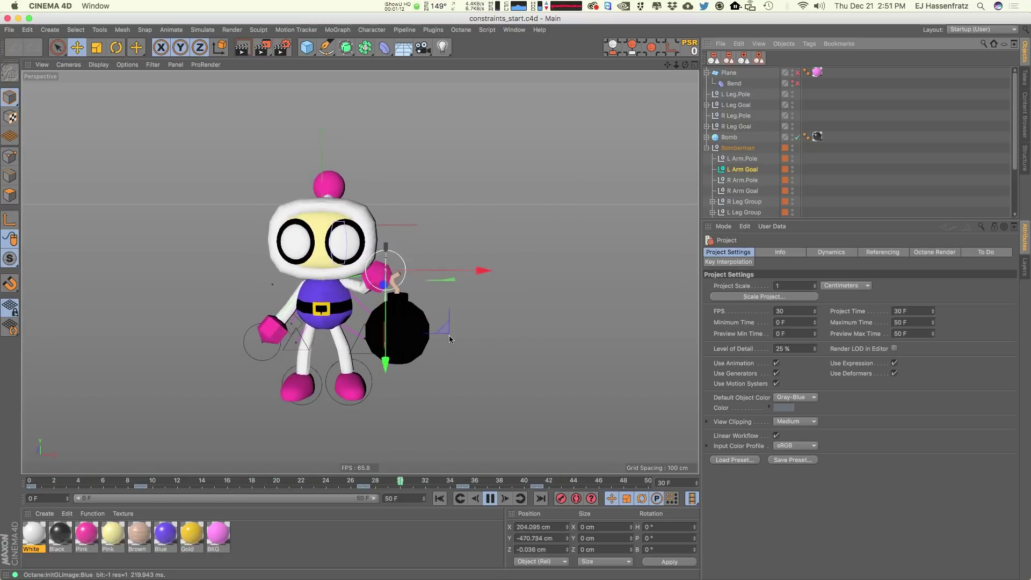
key(F8)
drag(413, 264, 441, 387)
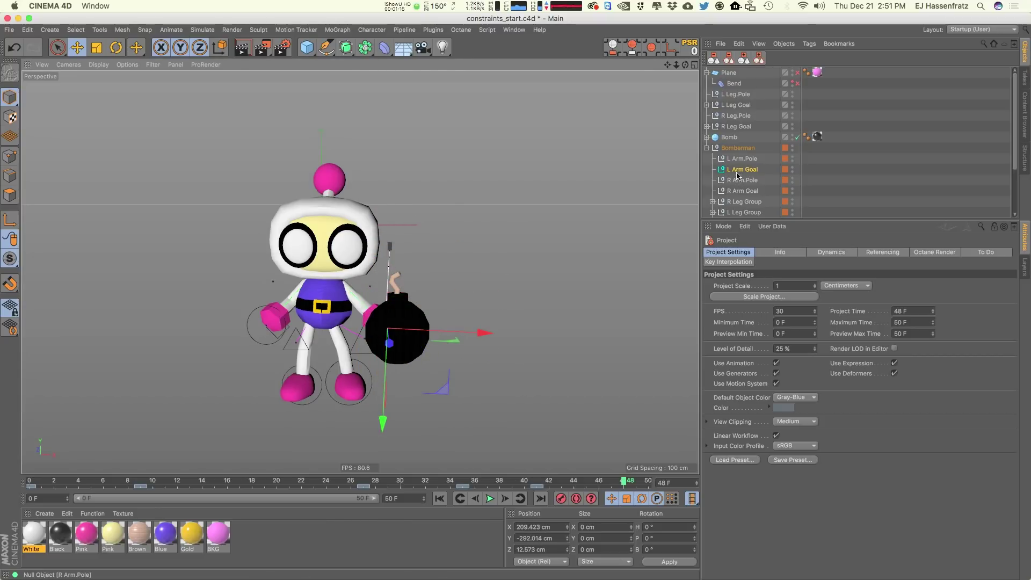
click(490, 498)
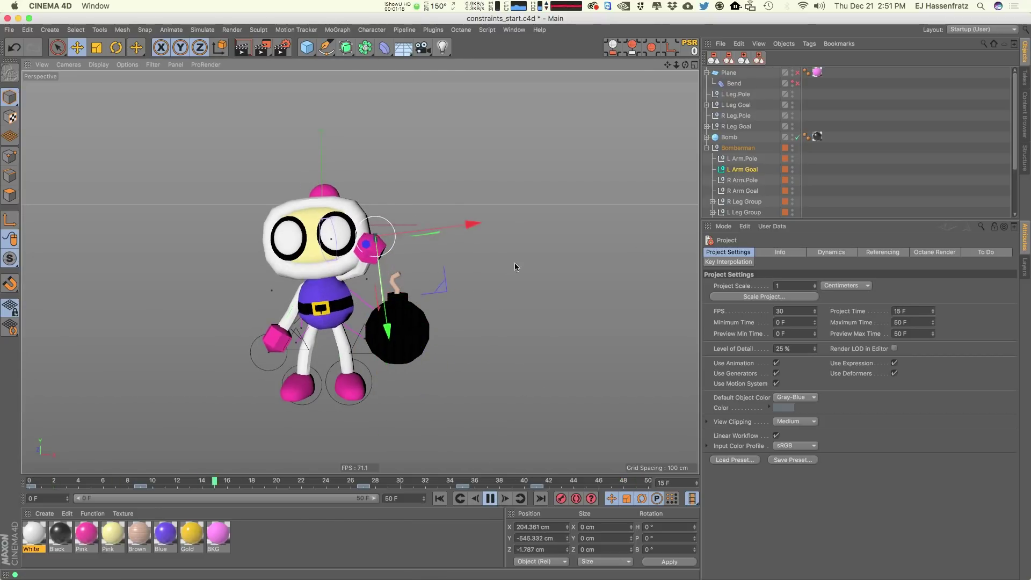
Step: Stop playback at frame 0 and place the Bomb at the character's hand, at about X 232, Y -278, Z -345 cm
click(416, 317)
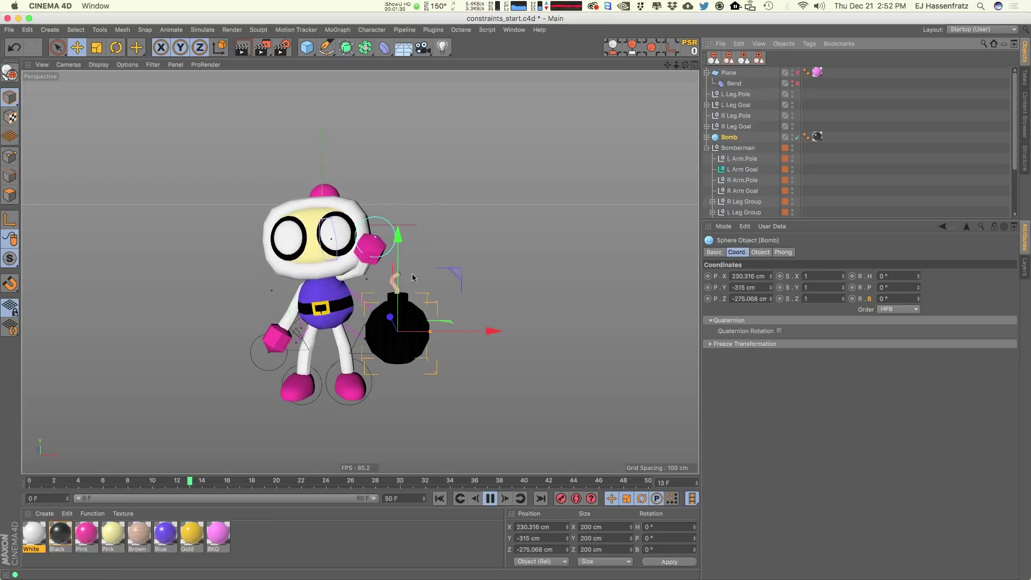
key(space)
drag(243, 483, 22, 486)
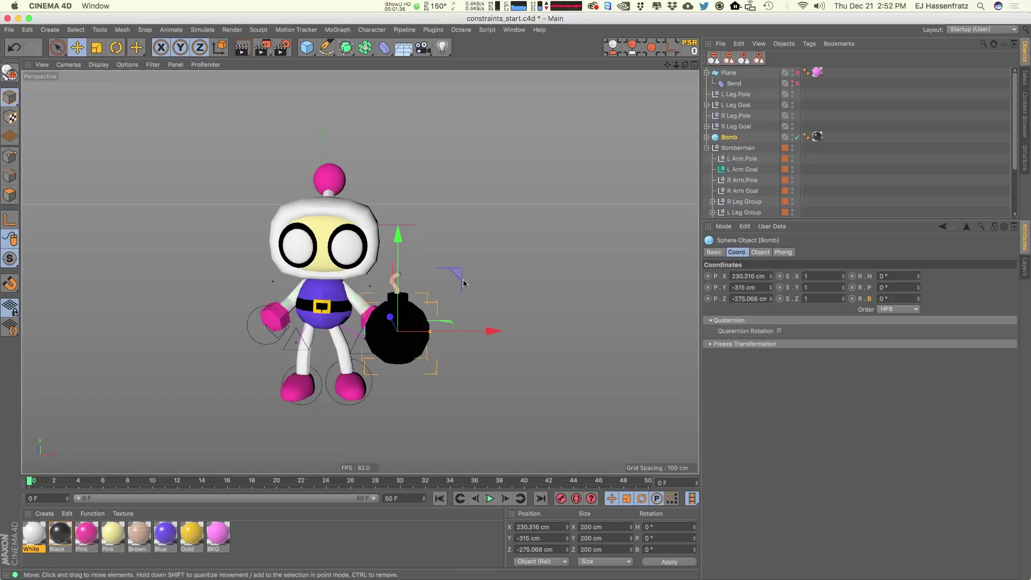
mouse_move(374, 326)
alt+mouse_down()
mouse_move(485, 364)
mouse_move(400, 353)
alt+mouse_up()
drag(351, 296, 366, 323)
alt+drag(365, 325, 307, 262)
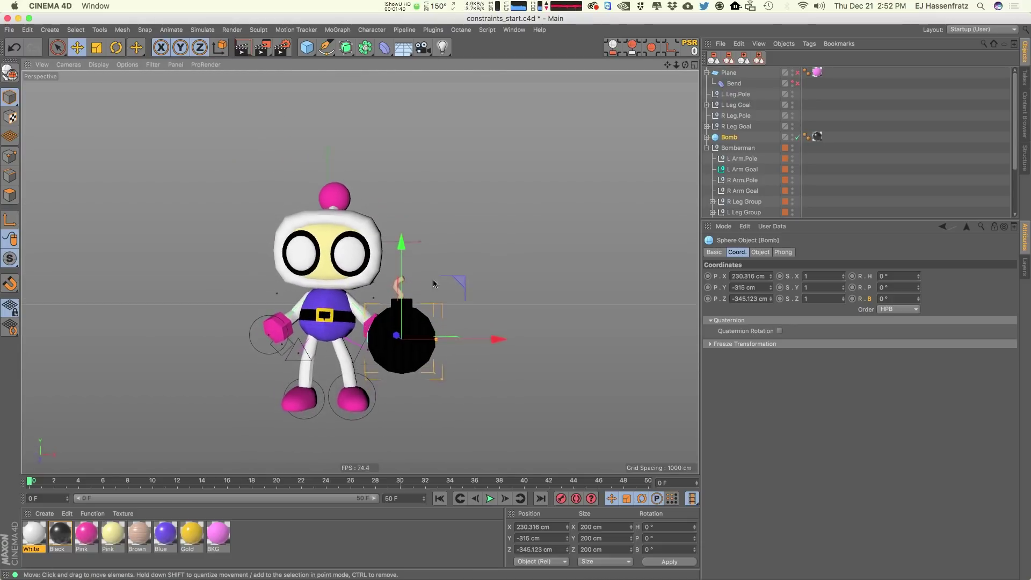
drag(462, 281, 461, 267)
alt+middle_drag(421, 298, 425, 289)
alt+drag(426, 289, 491, 251)
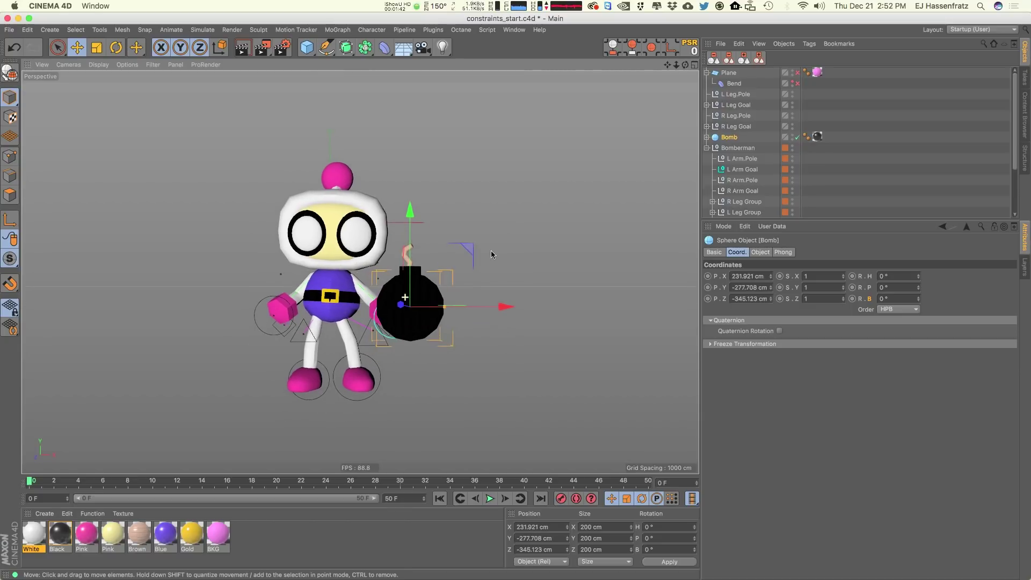
Step: Add a Constraint character tag to the Bomb and enable its Parent constraint
right_click(727, 143)
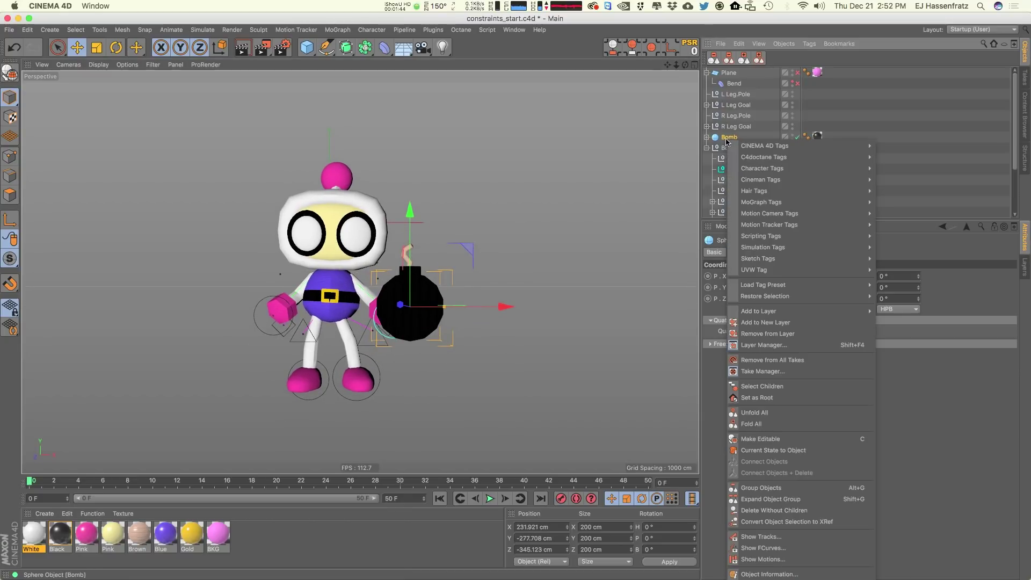
mouse_move(861, 169)
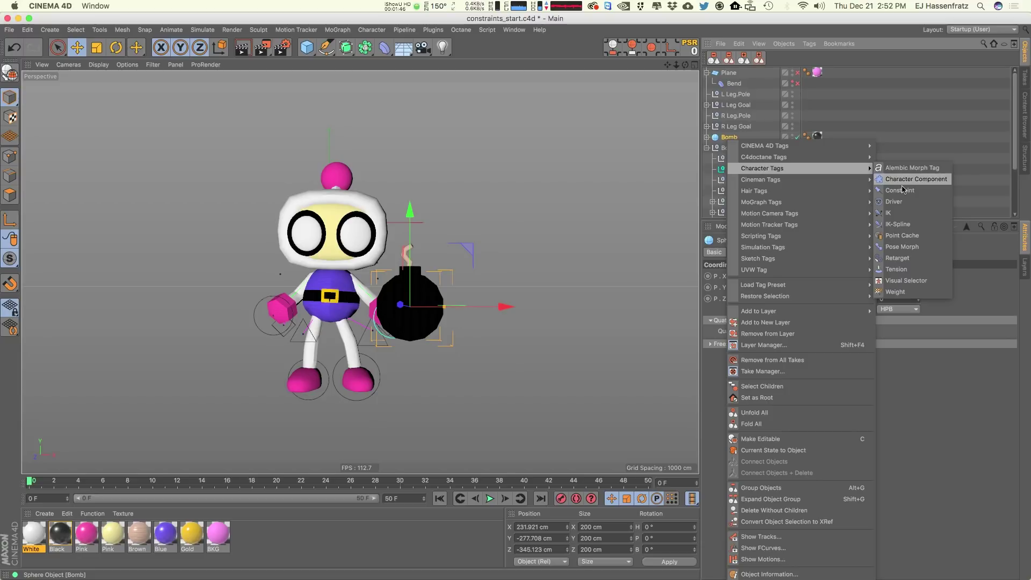
click(921, 194)
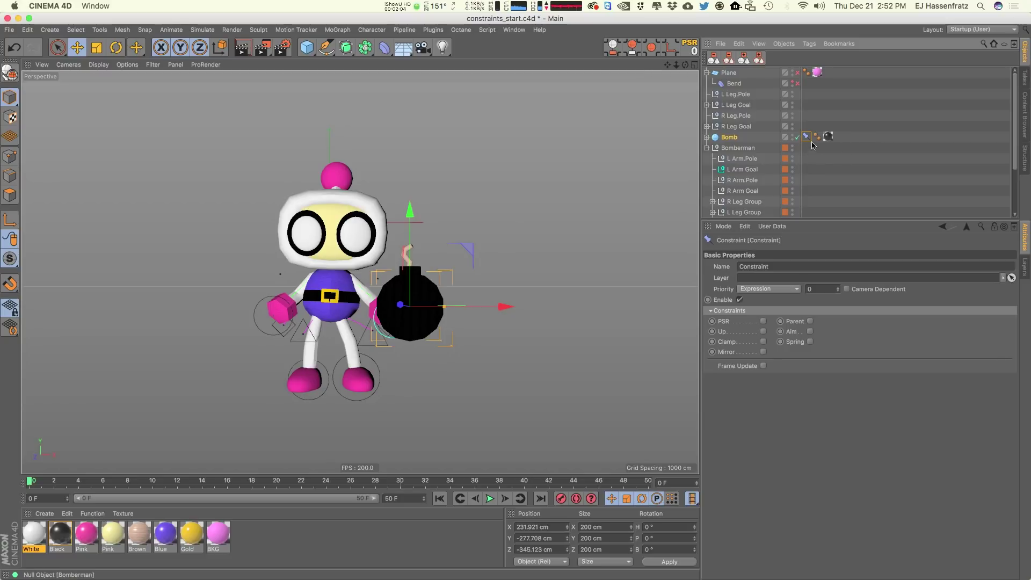
click(809, 322)
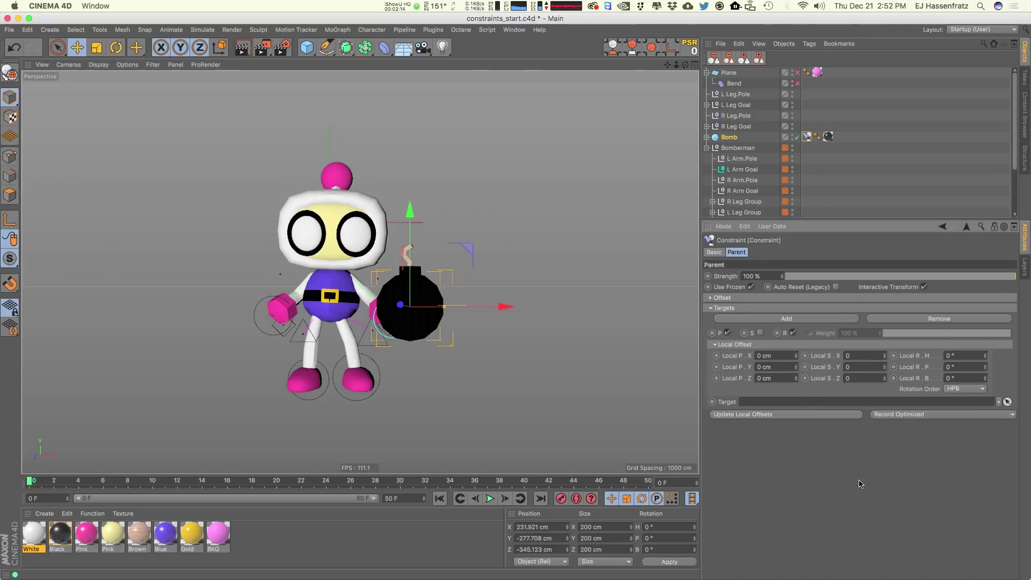
Step: Check the Parent constraint's local offset values and assign L Arm Goal as its target
click(734, 346)
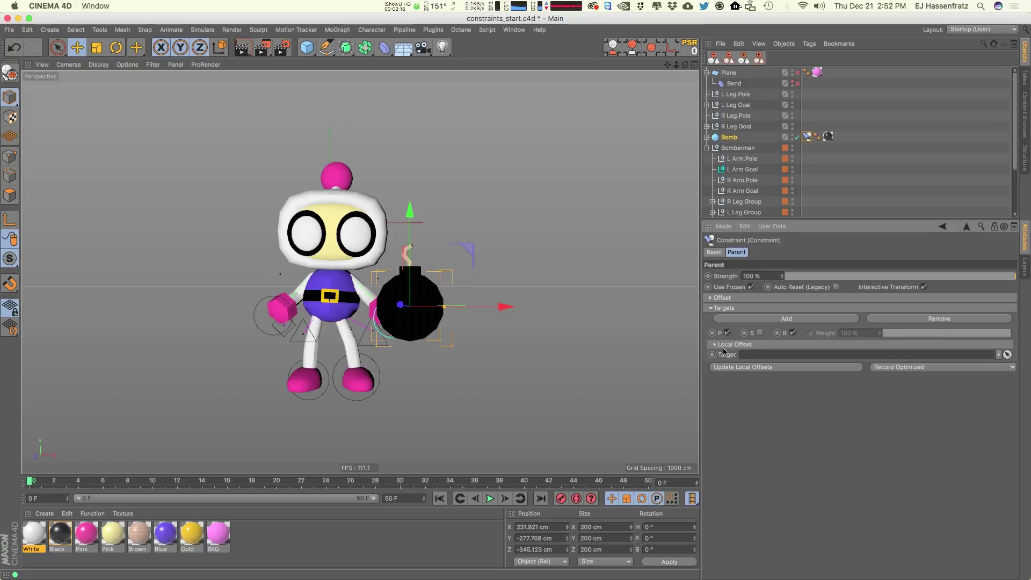
click(729, 346)
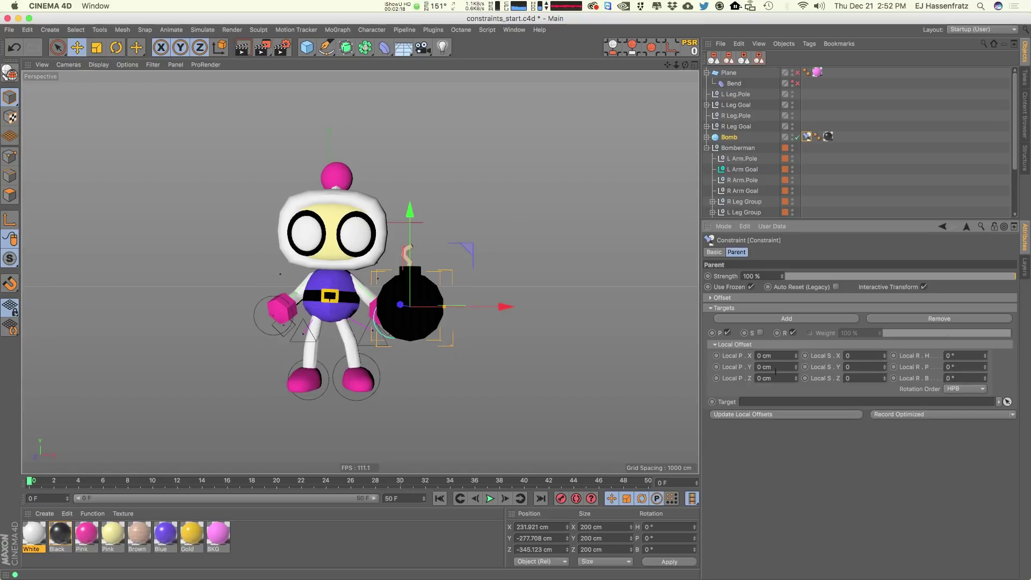
click(739, 346)
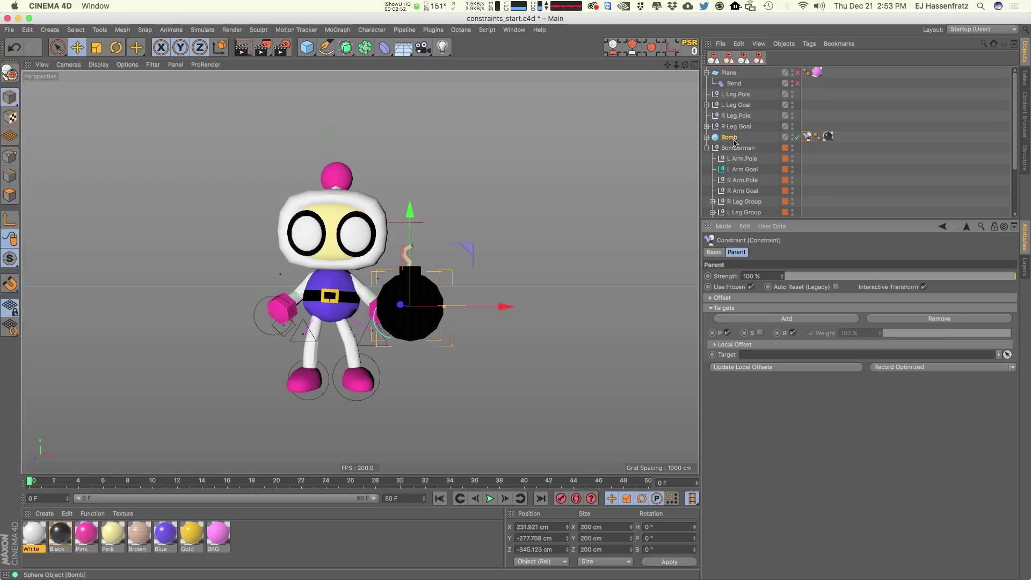
drag(735, 172, 776, 354)
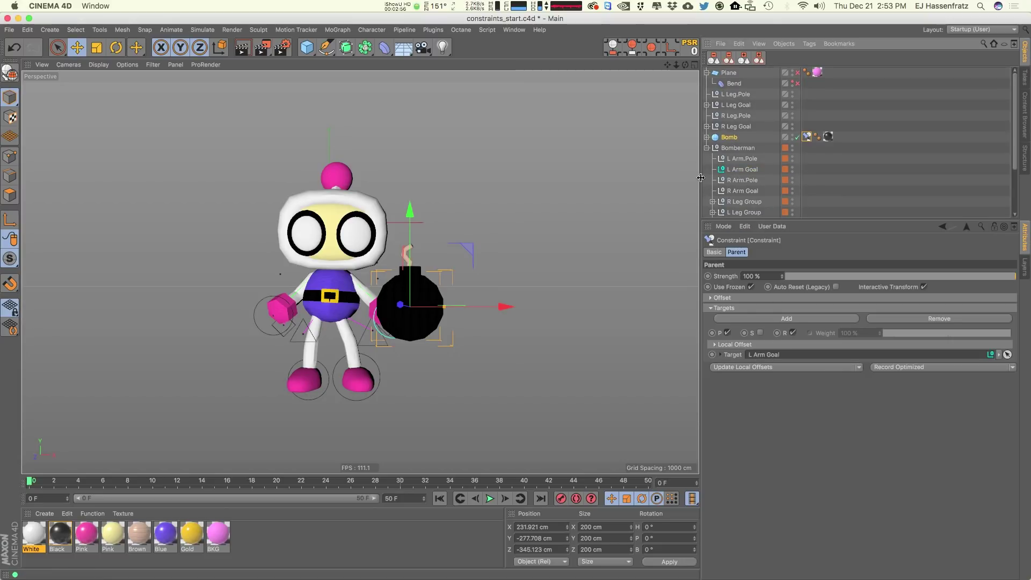
Step: Go to frame 7 and keyframe the Bomb's Parent constraint target with the Set L Arm Goal option
drag(90, 483, 11, 492)
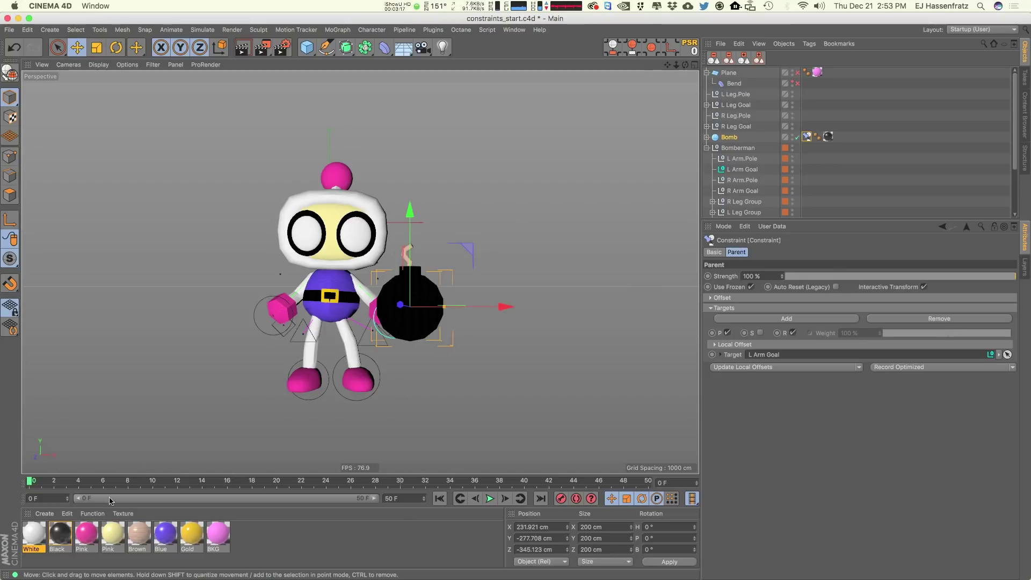
mouse_move(51, 483)
mouse_down()
mouse_move(41, 483)
mouse_move(188, 483)
mouse_move(42, 483)
mouse_move(199, 498)
mouse_move(70, 493)
mouse_move(309, 500)
mouse_move(12, 488)
mouse_move(65, 495)
mouse_up()
mouse_move(97, 498)
mouse_down()
mouse_move(126, 496)
mouse_move(103, 497)
mouse_move(114, 498)
mouse_up()
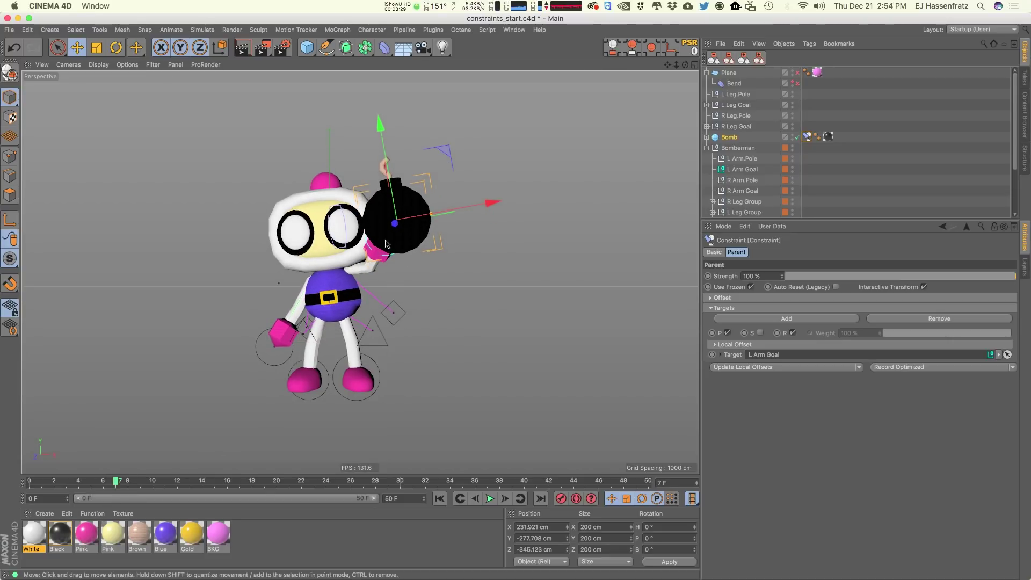
click(741, 170)
click(731, 137)
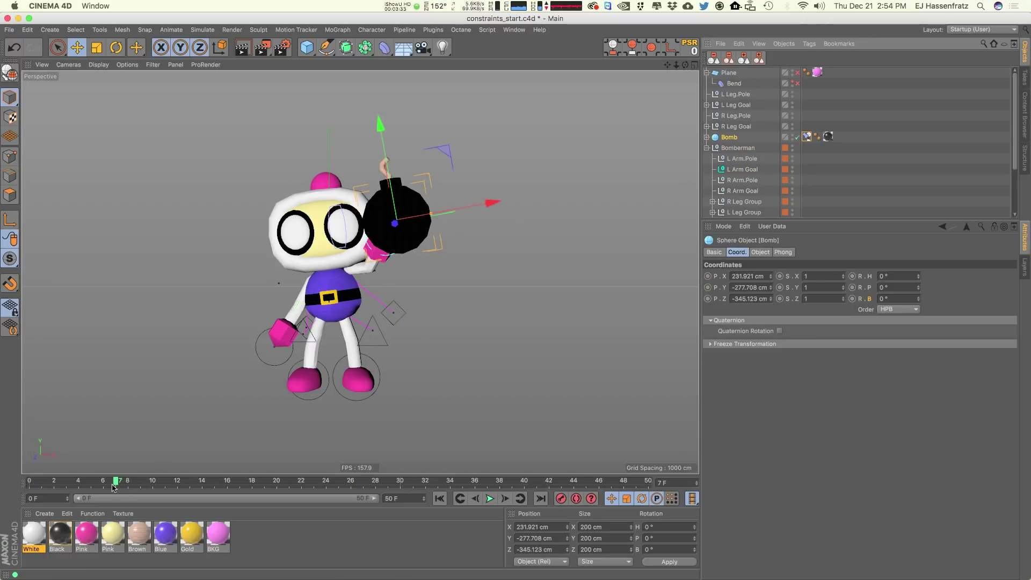
click(806, 138)
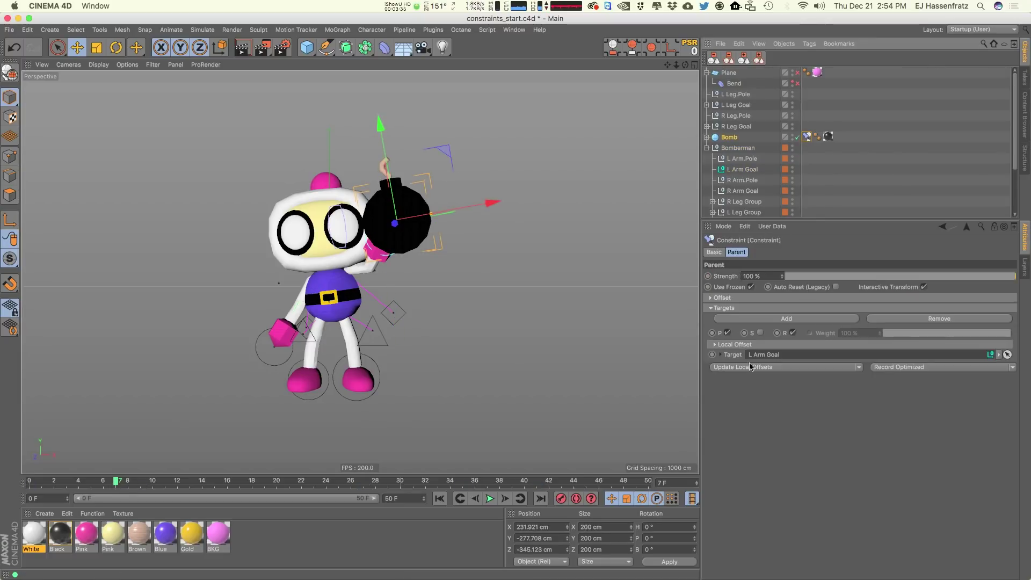
click(860, 368)
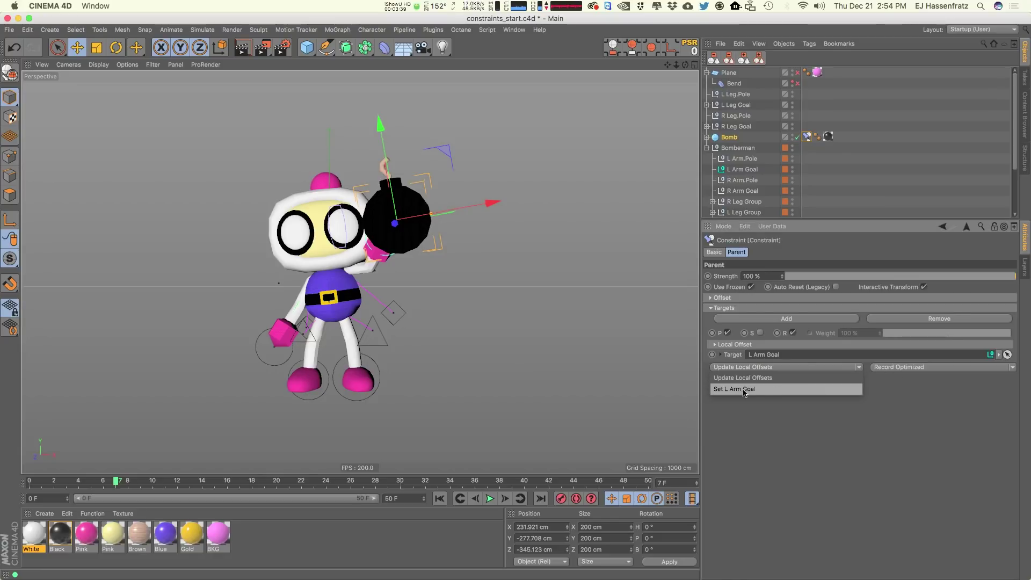
click(763, 390)
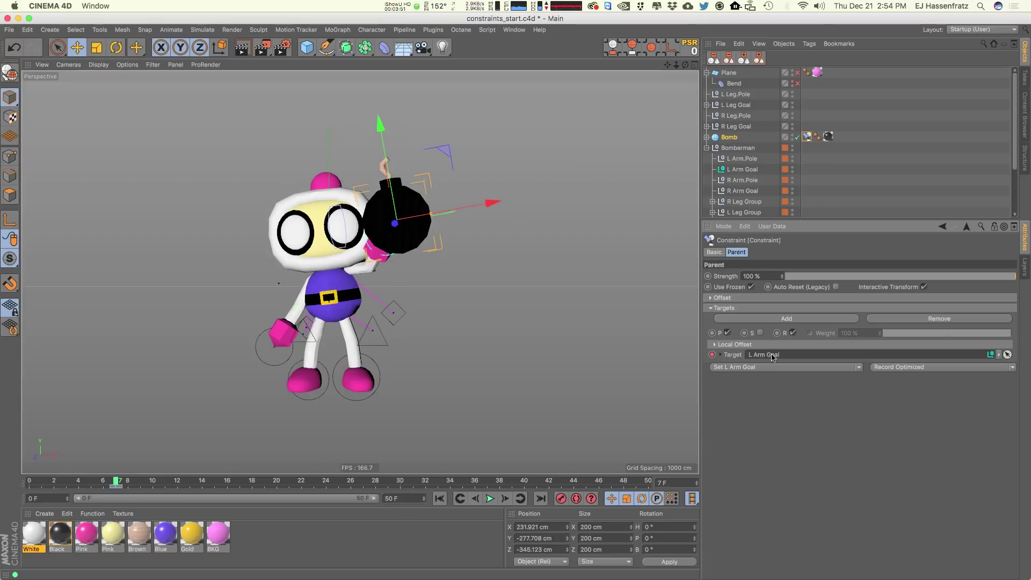
Step: At frame 8, clear the Parent constraint's target and record the empty target, releasing the Bomb from the hand
click(124, 482)
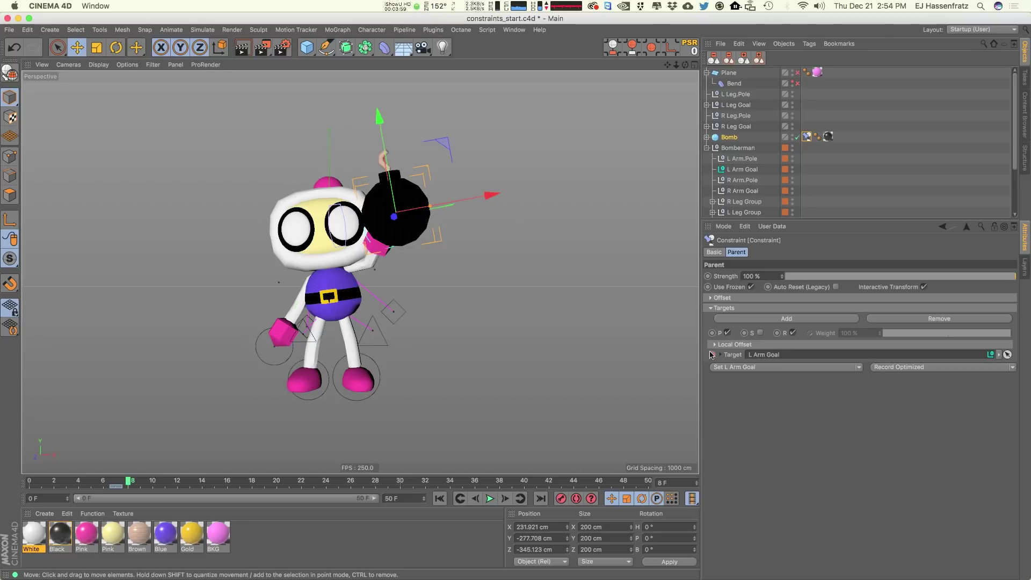
click(999, 355)
click(988, 383)
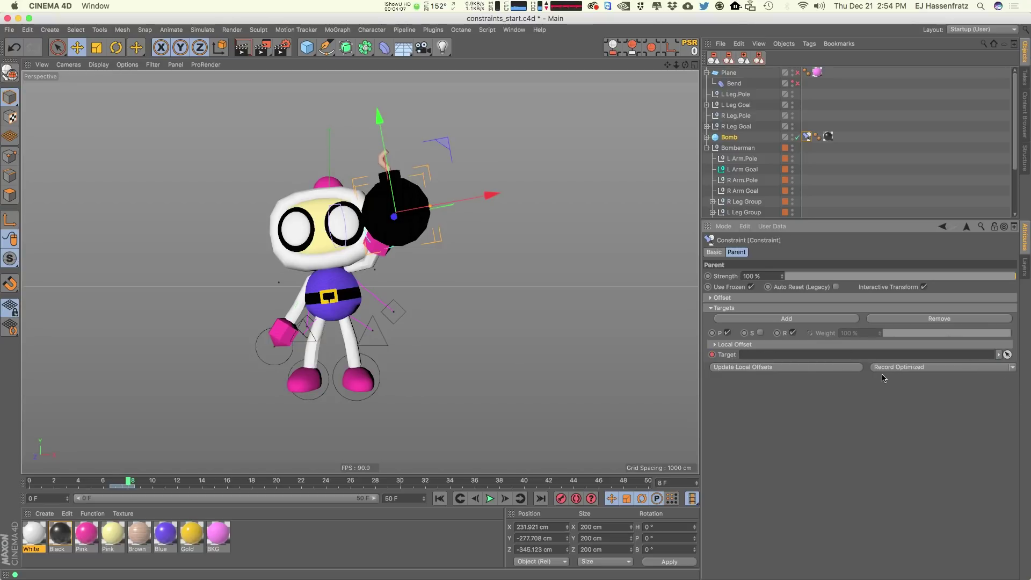
Step: Scrub between frames 6 and 8 to examine the Parent constraint's target and local offset keyframes
drag(743, 169, 731, 359)
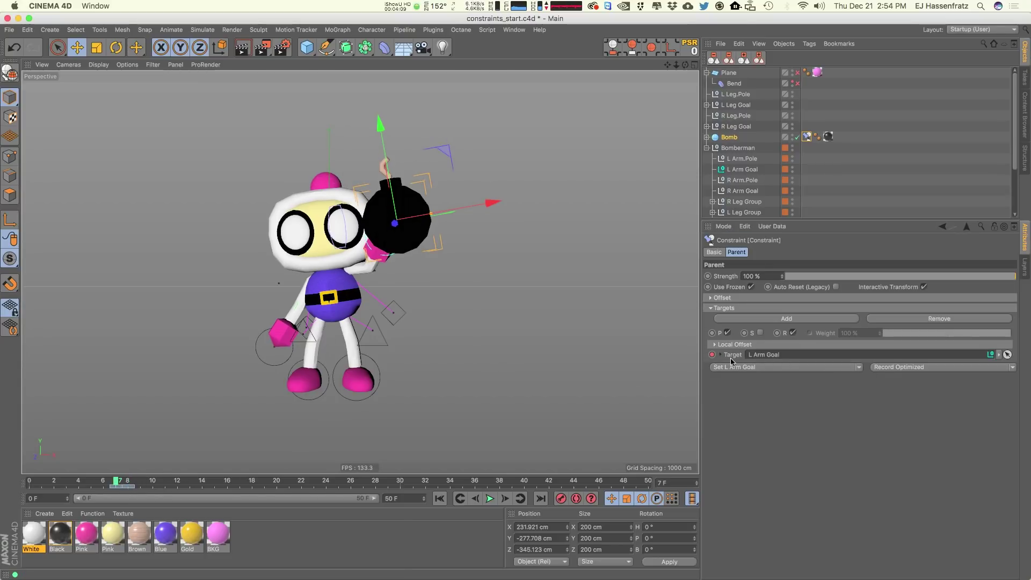
click(745, 345)
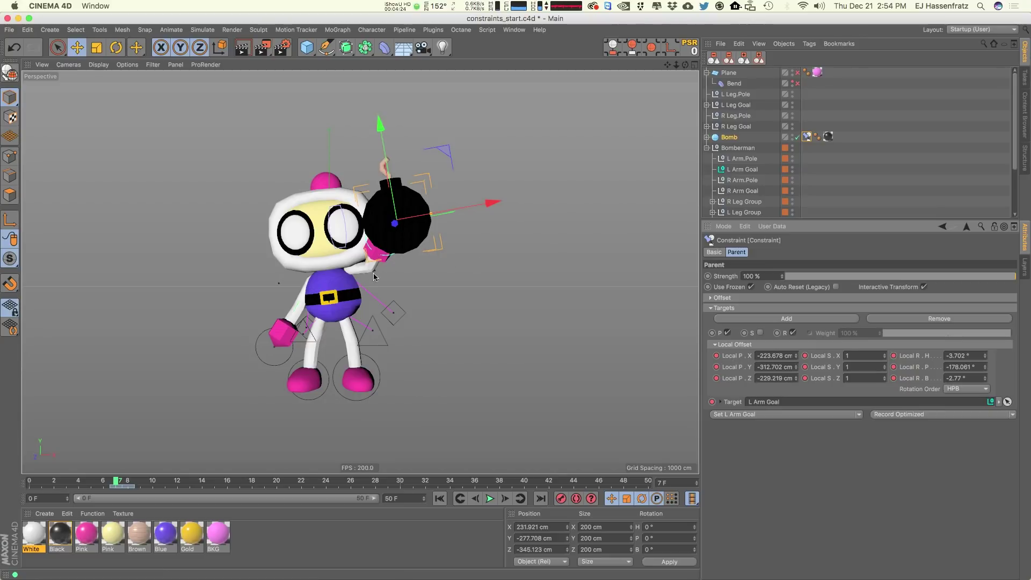
drag(123, 480, 109, 489)
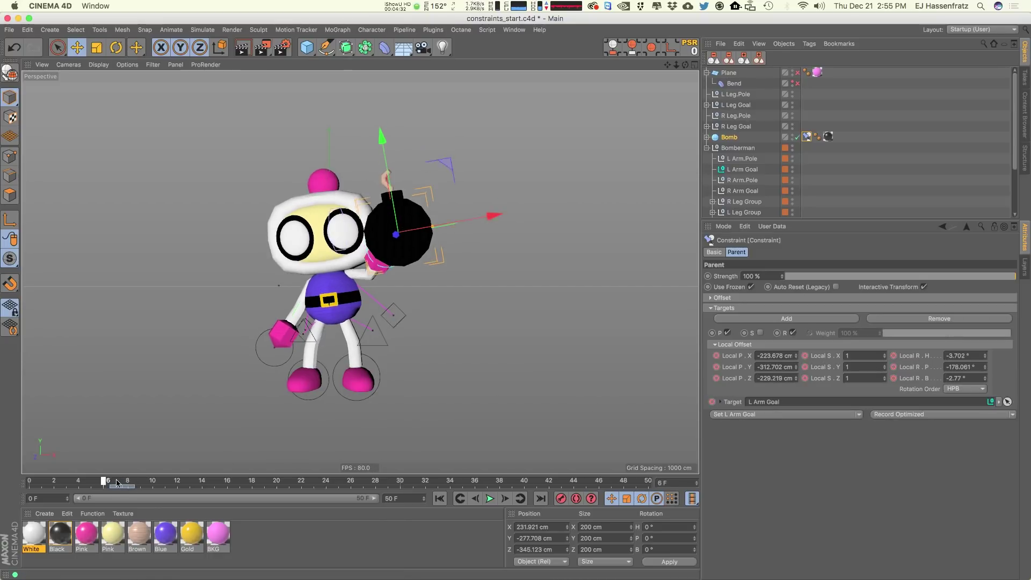
click(757, 347)
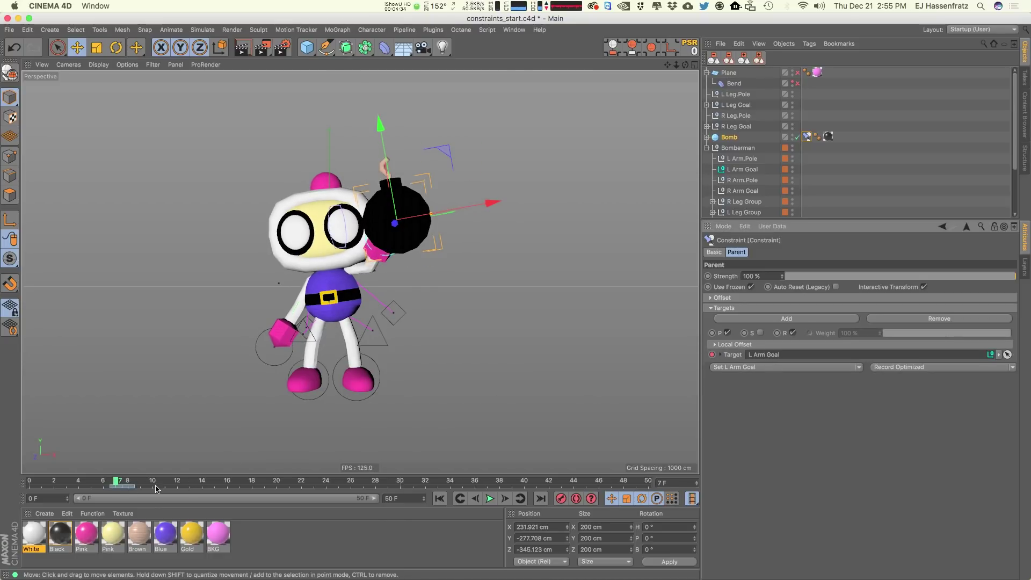
click(133, 482)
click(117, 486)
drag(127, 487, 108, 518)
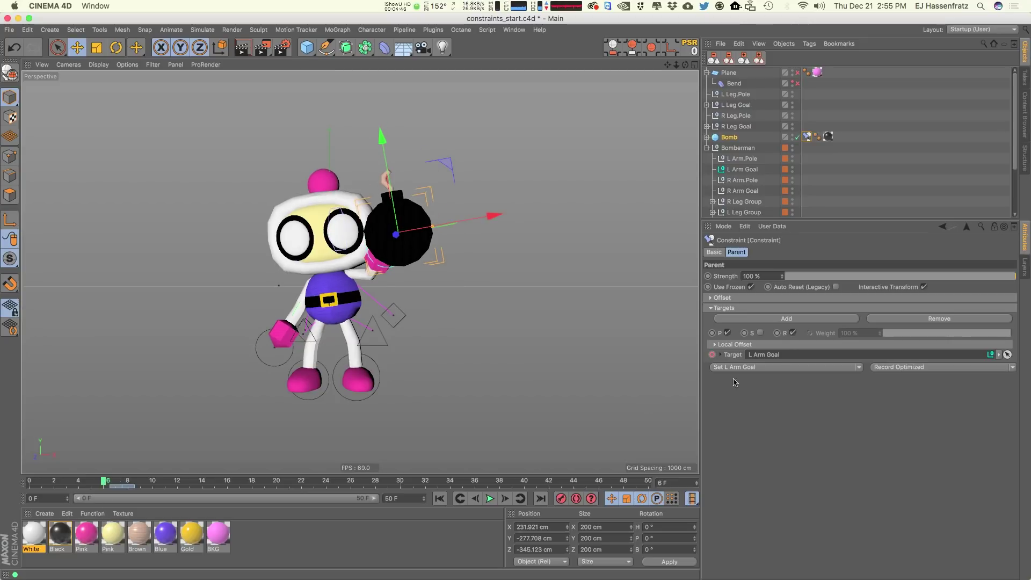
Step: Keyframe the Bomb's X, Y and Z position at frame 8
drag(106, 484, 125, 485)
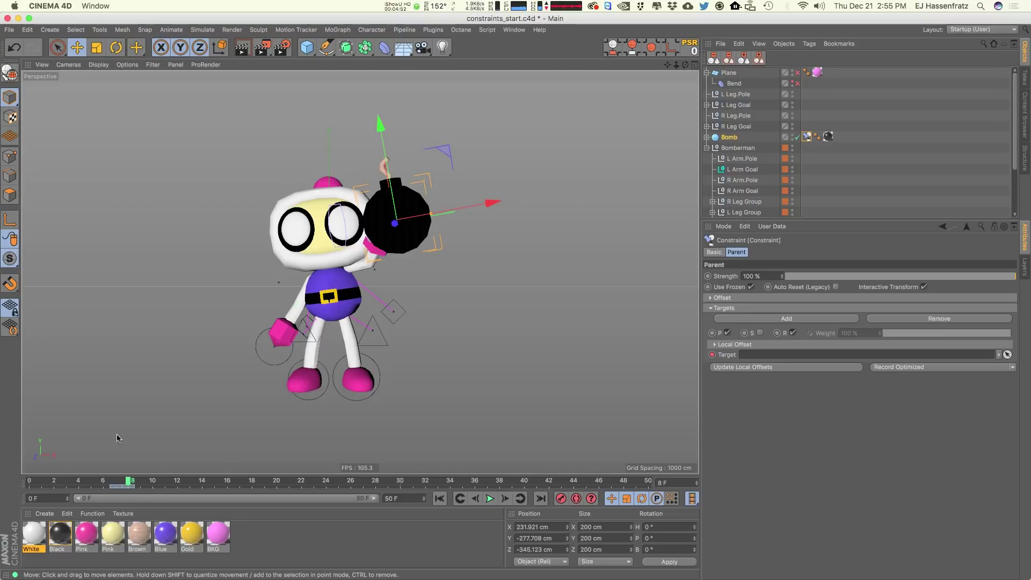
click(734, 138)
click(708, 277)
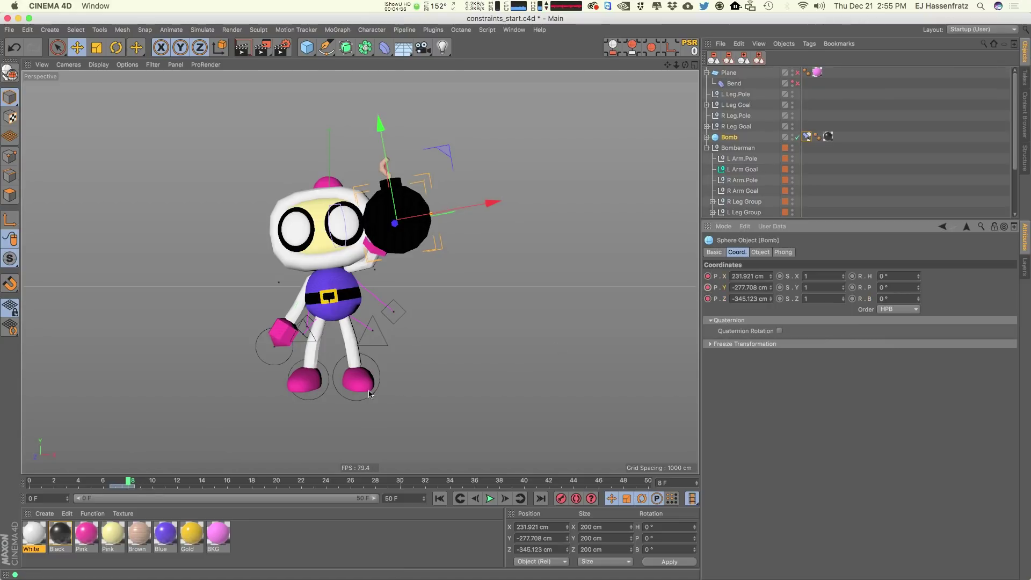
Step: At frame 16, raise the Bomb high above the hand to about X 284, Y 204, Z -340 cm and keyframe its position
click(205, 485)
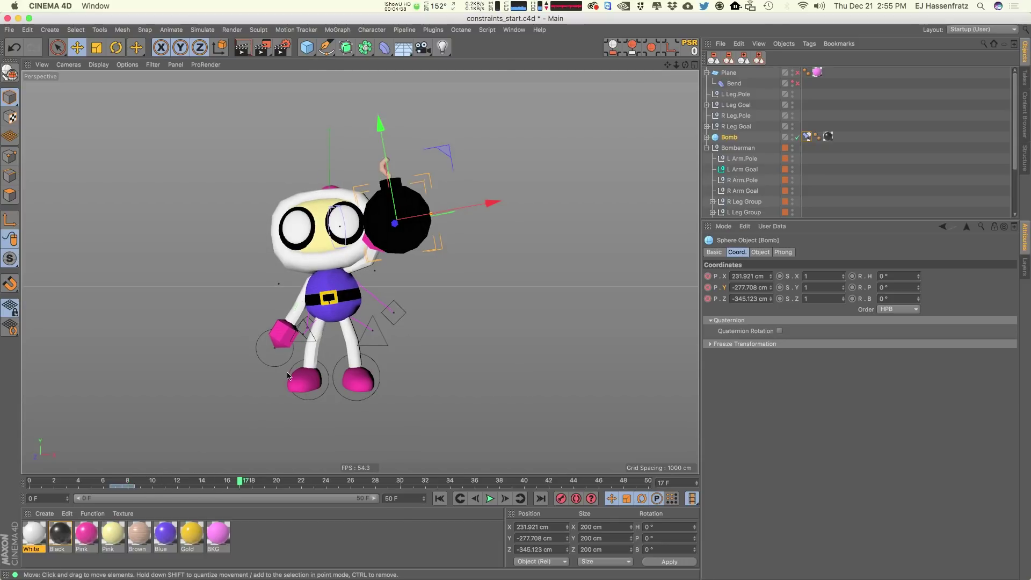
mouse_move(258, 481)
mouse_down()
mouse_move(423, 482)
mouse_move(227, 483)
mouse_up()
drag(447, 165, 457, 56)
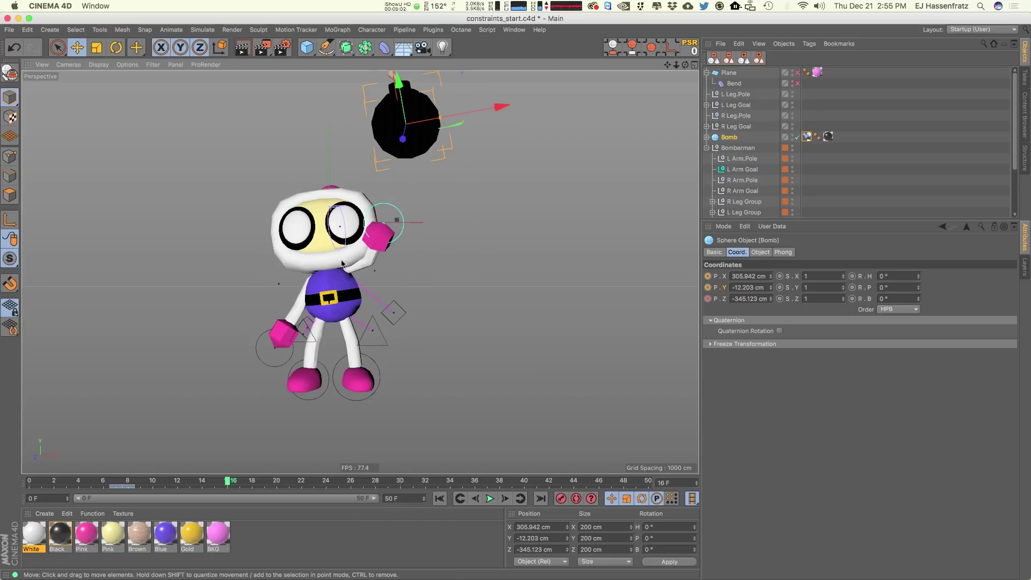
alt+middle_drag(337, 349, 330, 440)
drag(375, 298, 352, 233)
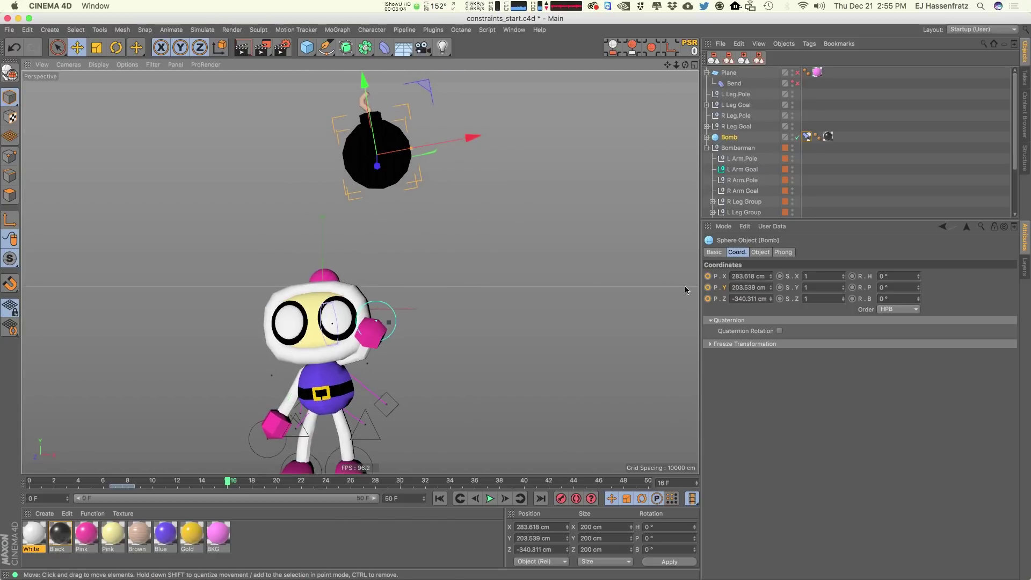
drag(708, 276, 708, 299)
Step: At frame 31, lower the Bomb back onto the hand at about X 252, Y -383, Z -356 cm and keyframe its position
drag(230, 483, 412, 483)
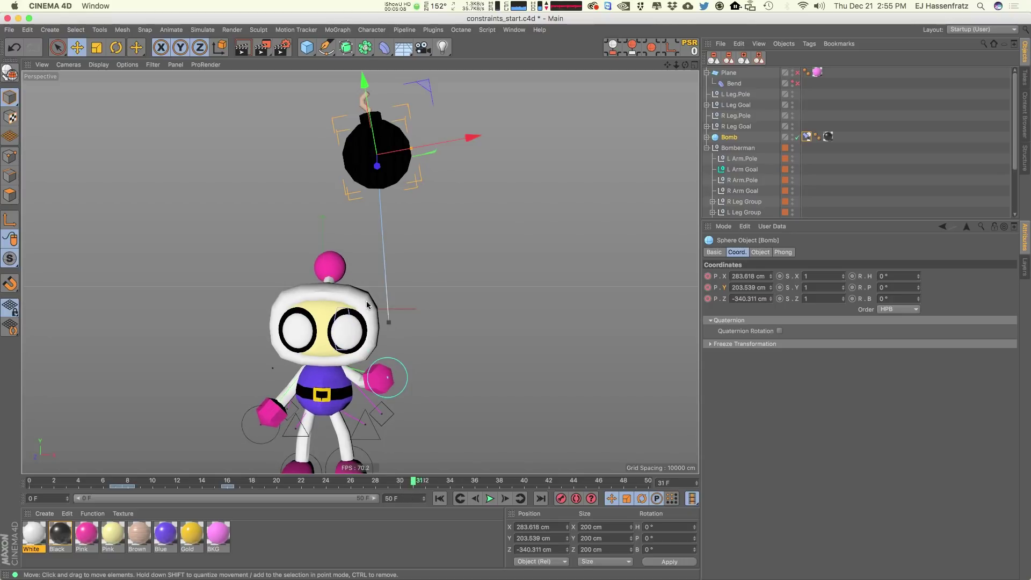
alt+middle_drag(383, 309, 372, 279)
drag(425, 244, 450, 412)
alt+middle_drag(371, 348, 369, 312)
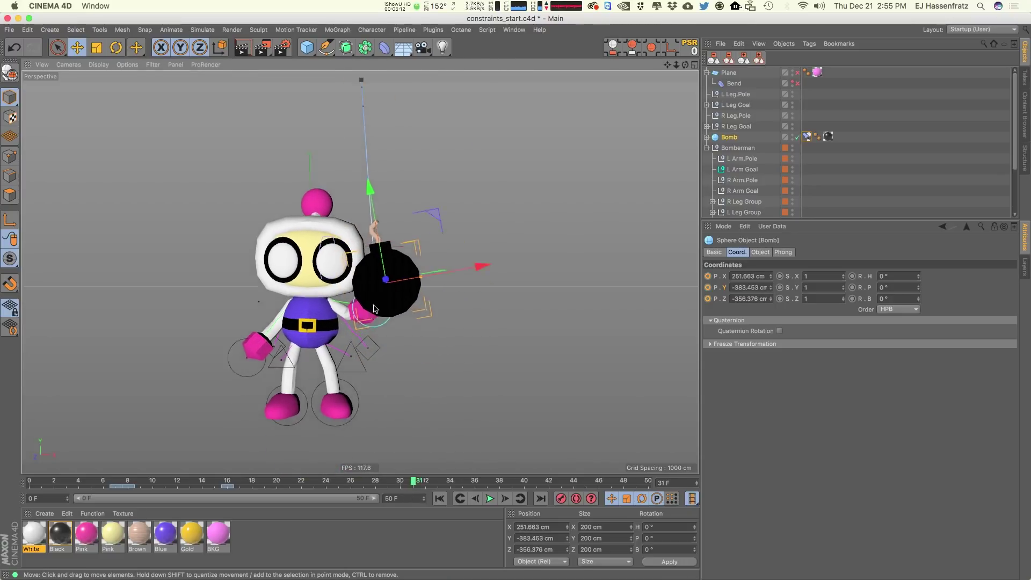
click(708, 276)
click(707, 288)
click(707, 299)
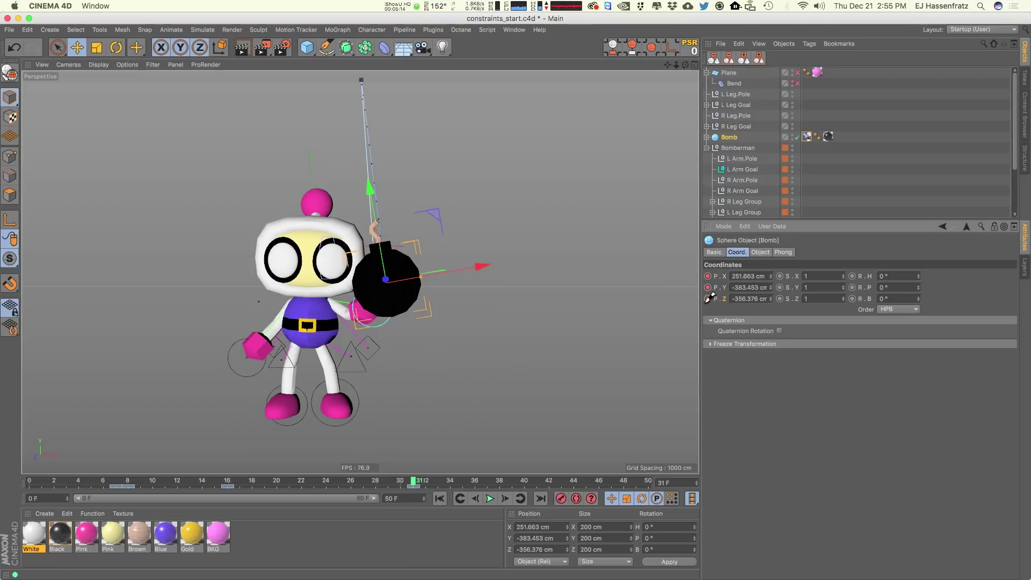
Step: Shift the frame 16 key at the peak of the Bomb's motion path away from the character and scrub through the throw
drag(137, 486, 389, 488)
drag(362, 81, 377, 81)
drag(108, 482, 418, 484)
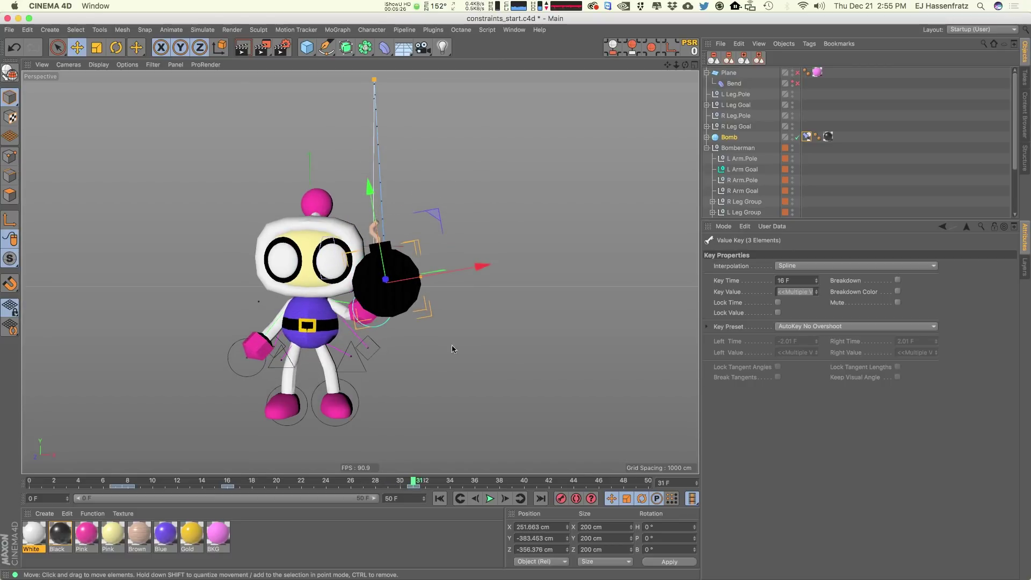
Step: At frame 31, assign L Arm Goal as the Parent constraint's target again, record it with Record Optimized and check the Local Offset keys
click(817, 138)
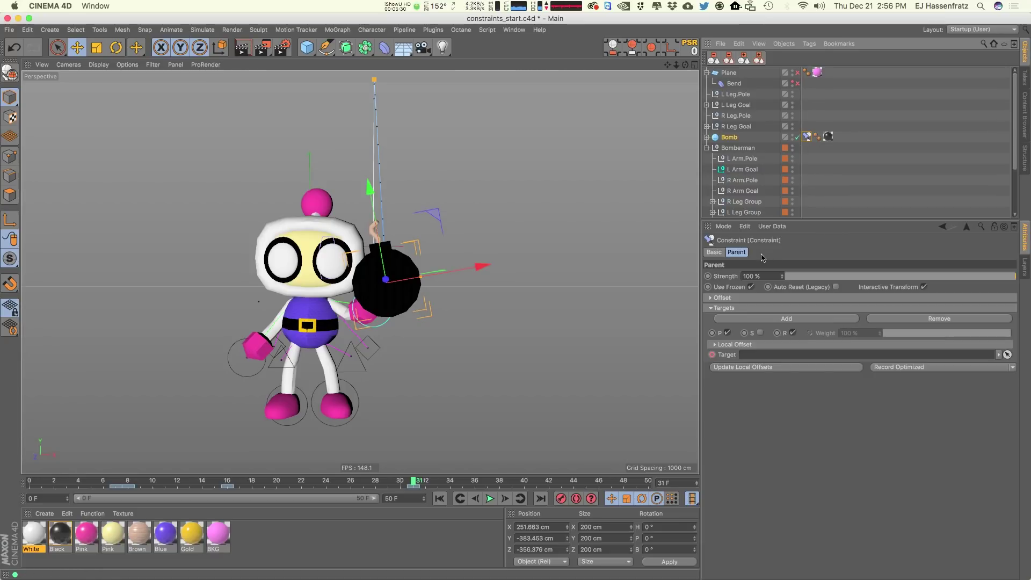
drag(742, 171, 762, 356)
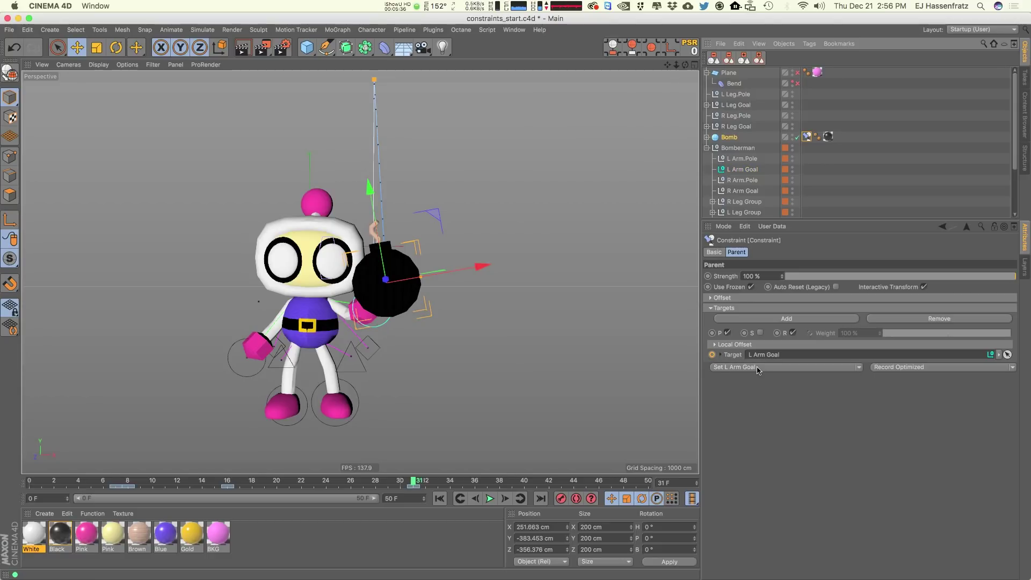
click(907, 371)
click(735, 344)
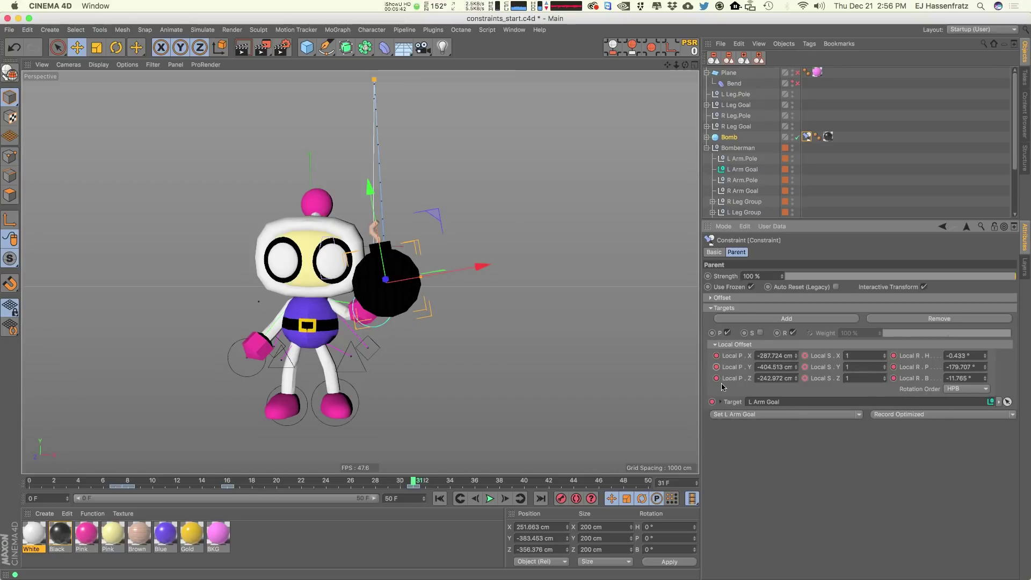
click(785, 346)
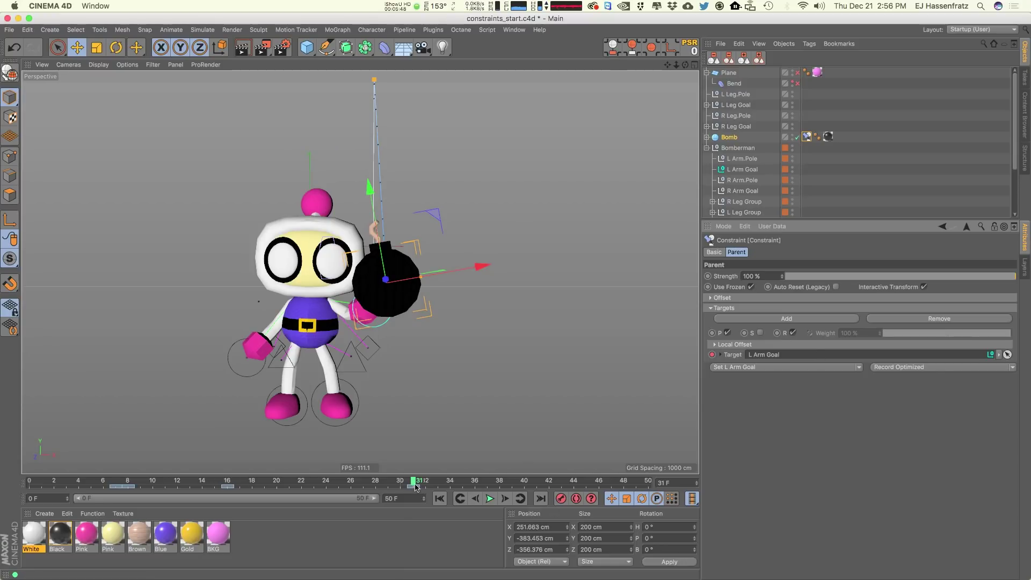
Step: Play the animation from the start and examine the Bomb's coordinates, frozen transformation and Parent constraint local offset
drag(414, 485, 586, 496)
click(440, 498)
click(490, 498)
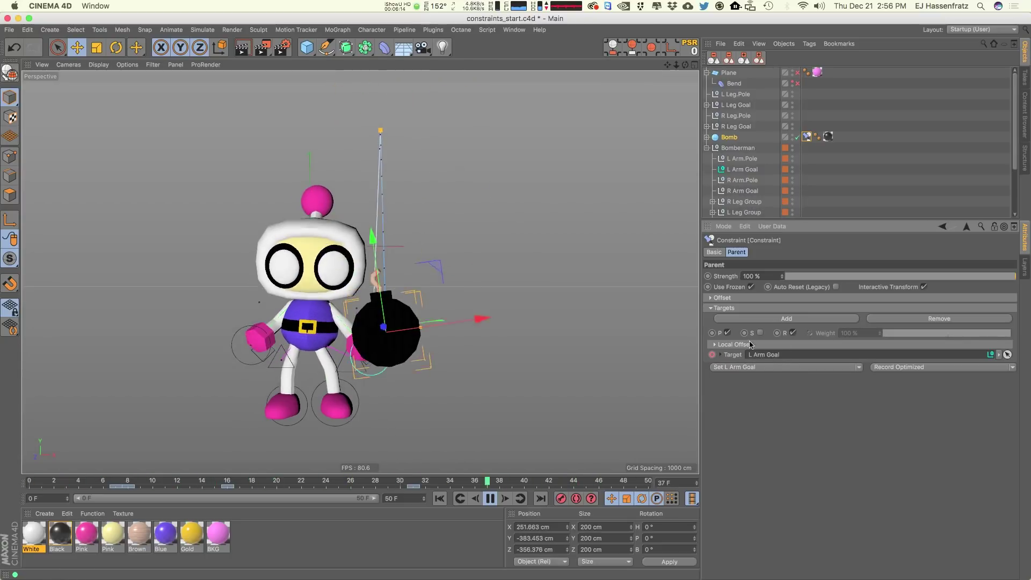
click(729, 137)
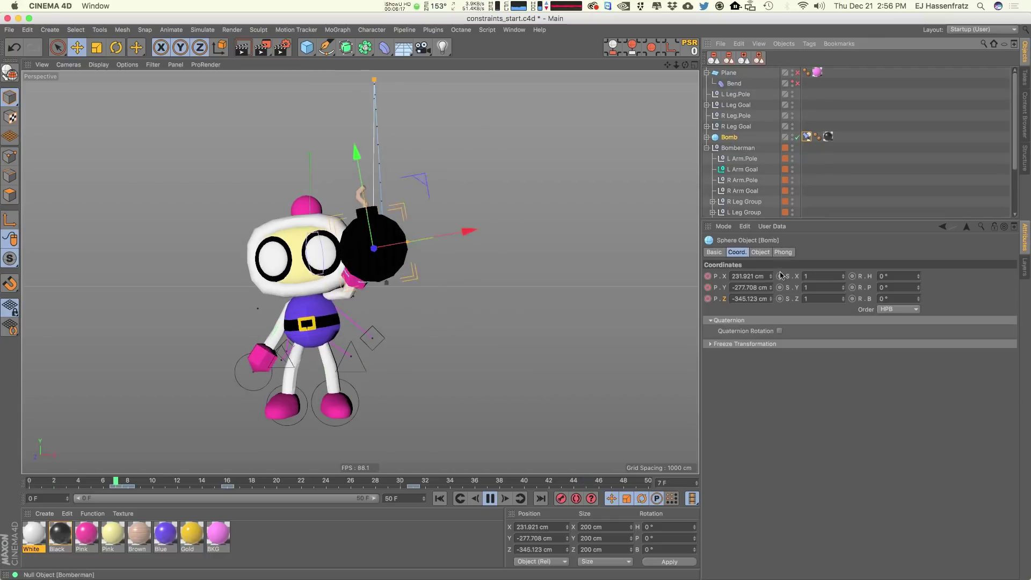
click(744, 344)
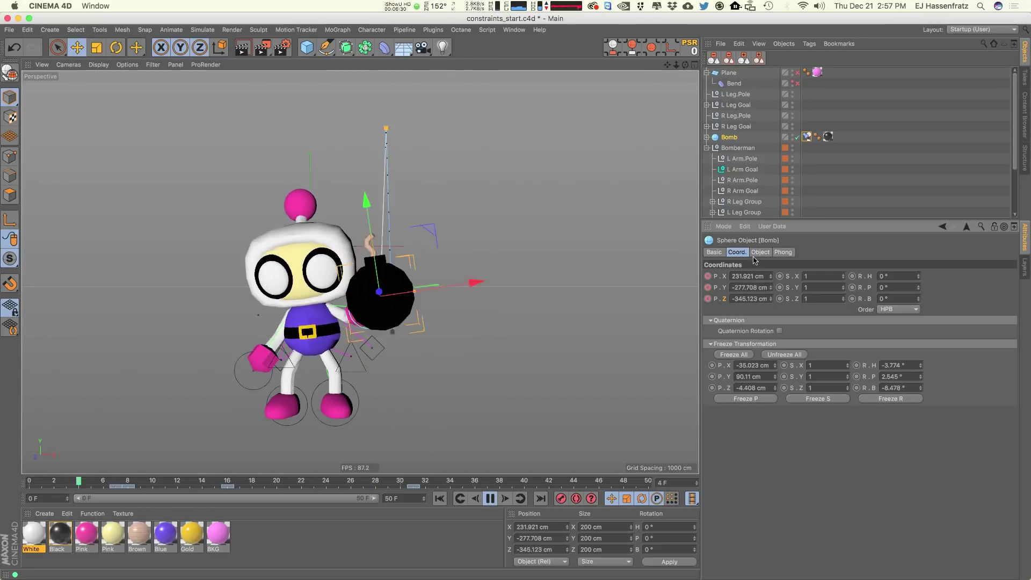
click(807, 136)
click(744, 252)
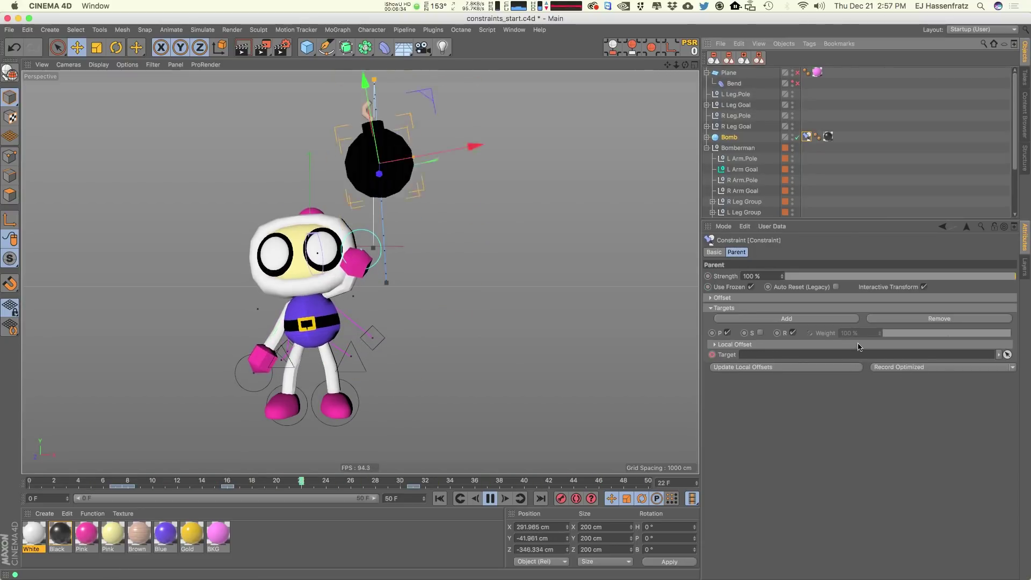
click(726, 345)
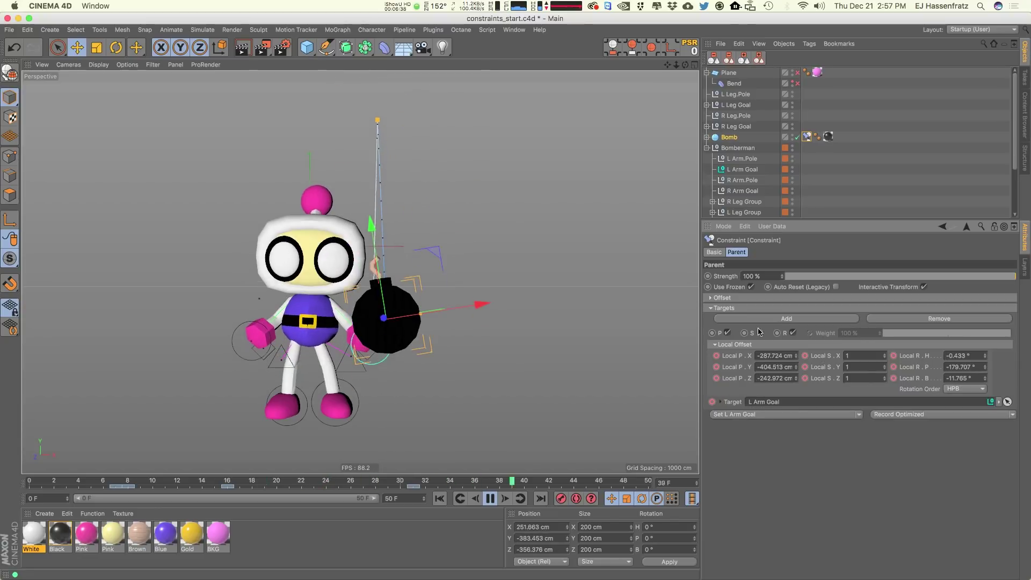
click(736, 345)
key(super+z)
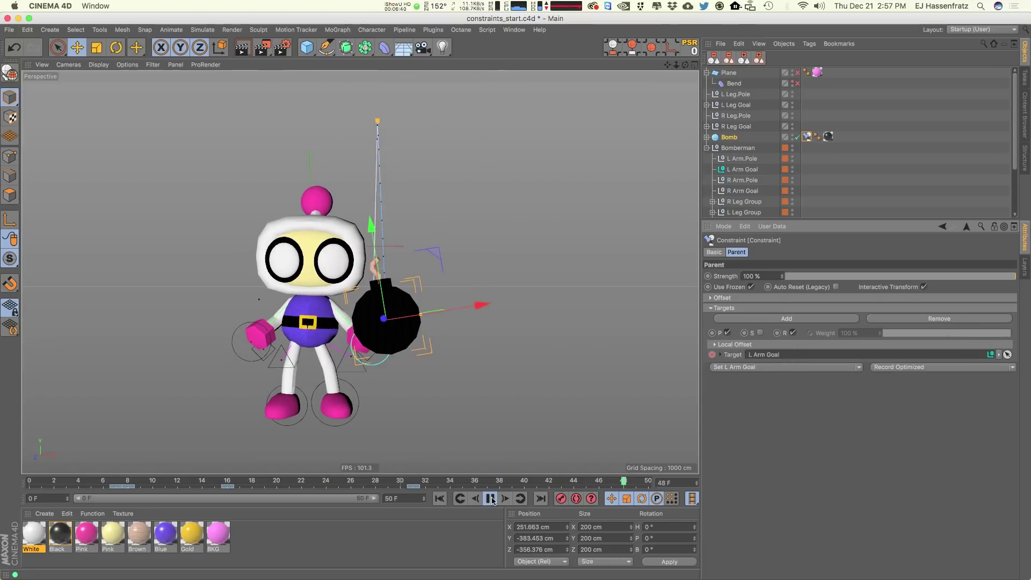
Step: Stop playback, return to frame 0 and move the peak key of the Bomb's motion path closer to the character
click(489, 498)
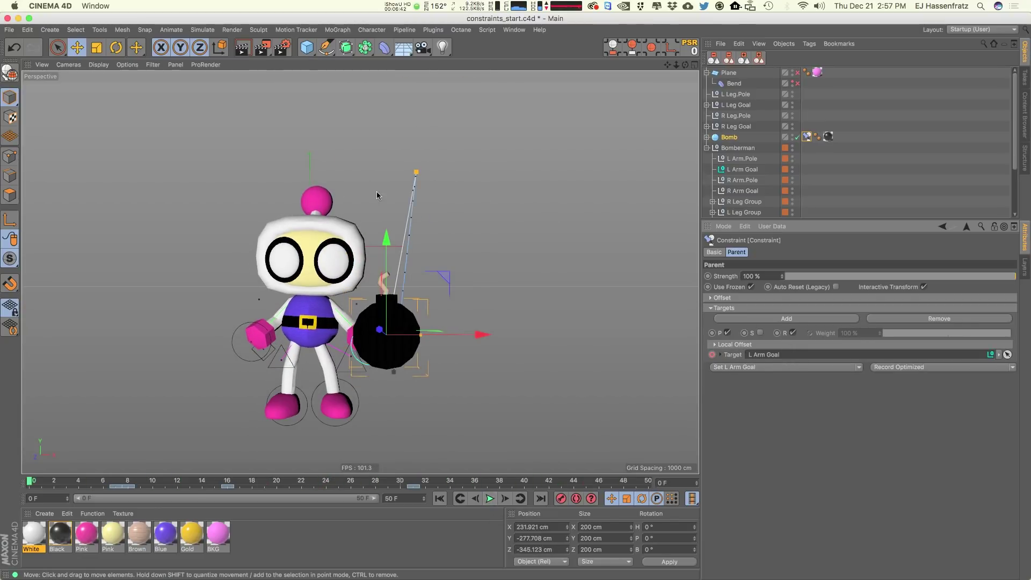
drag(410, 173, 391, 167)
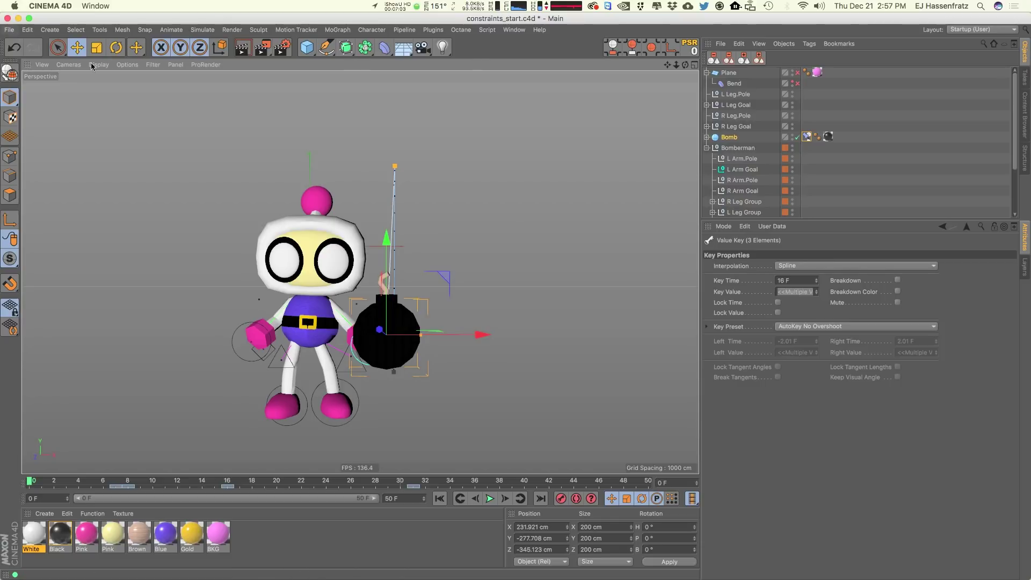
Step: Copy the Bomb and paste it into a new empty scene
click(730, 137)
click(9, 30)
click(22, 47)
key(super+v)
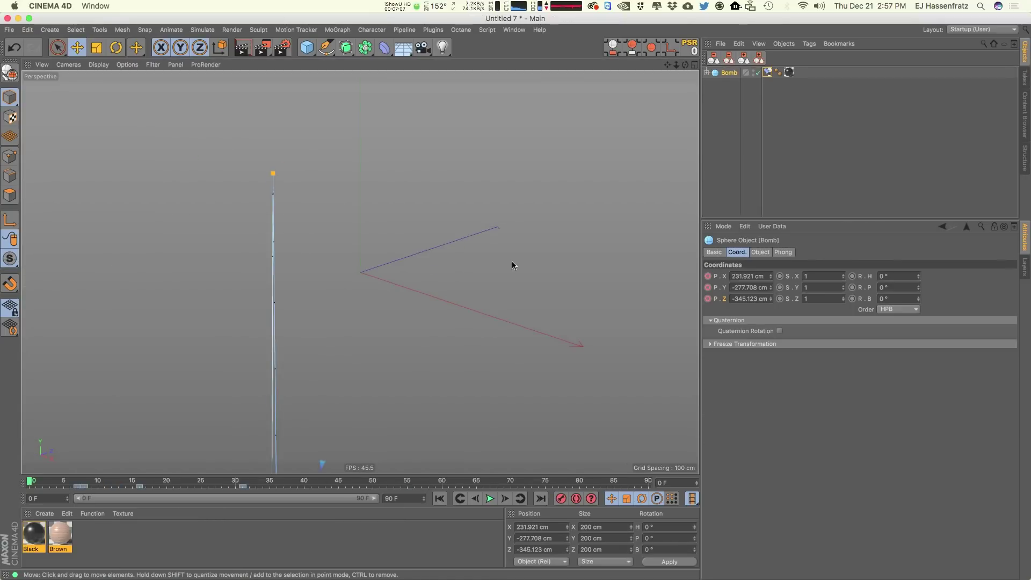
key(h)
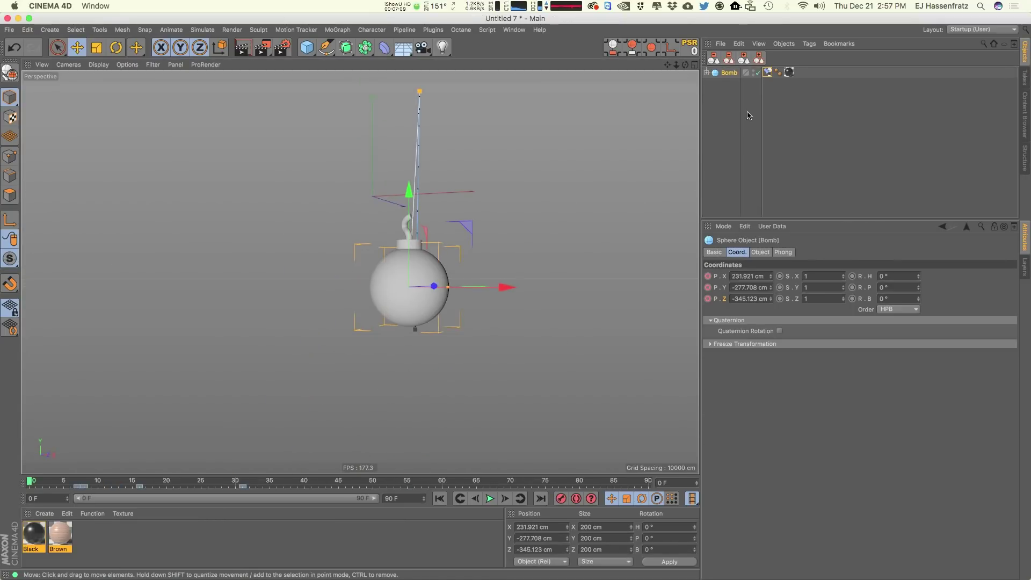
Step: Delete all of the Bomb's keyframes in the Dope Sheet timeline and close the timeline
click(513, 30)
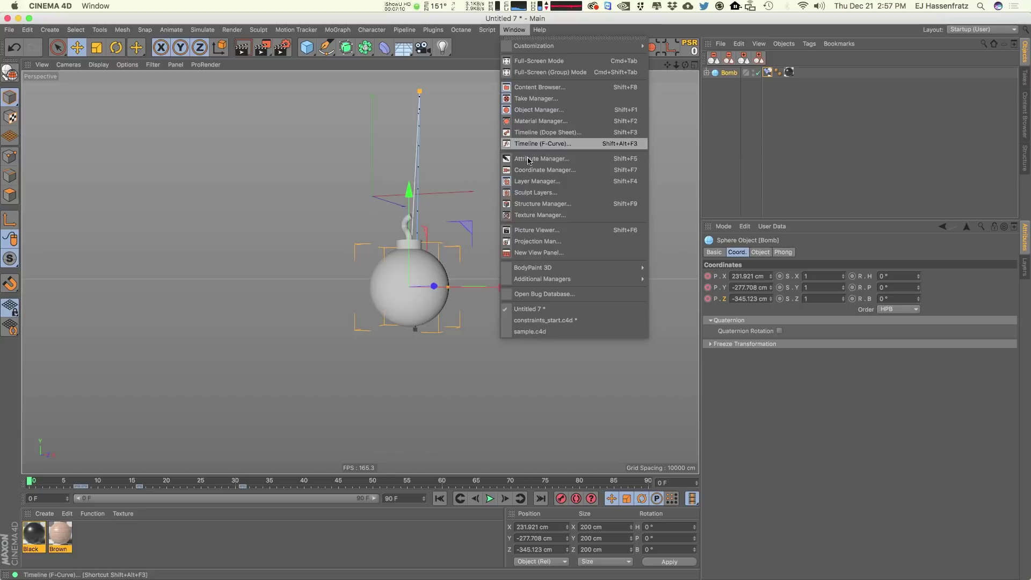
click(543, 133)
drag(407, 382, 155, 307)
key(Delete)
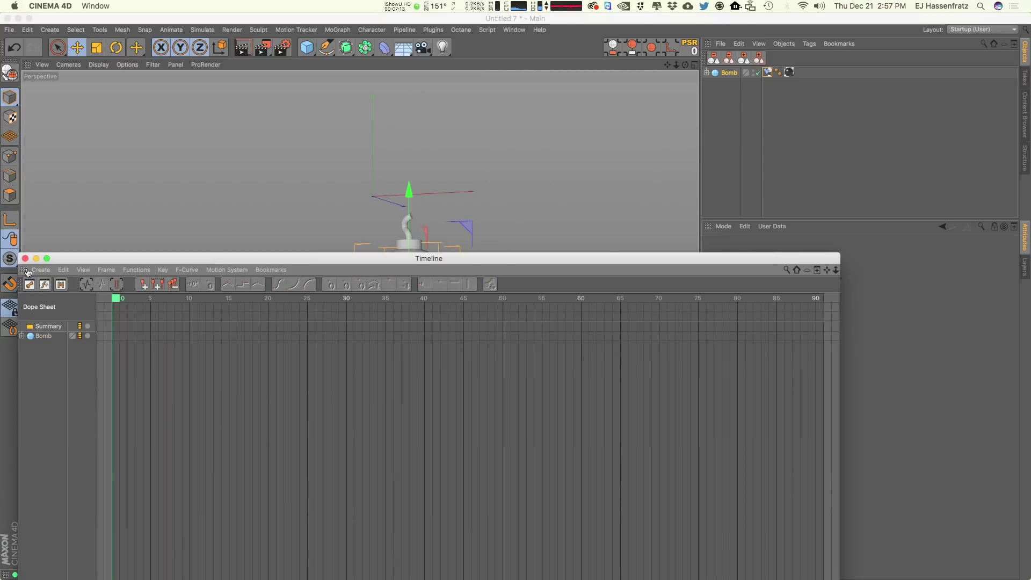
click(26, 259)
Step: Set the Bomb's X, Y and Z position to 0 cm and check its Freeze Transformation values
click(728, 73)
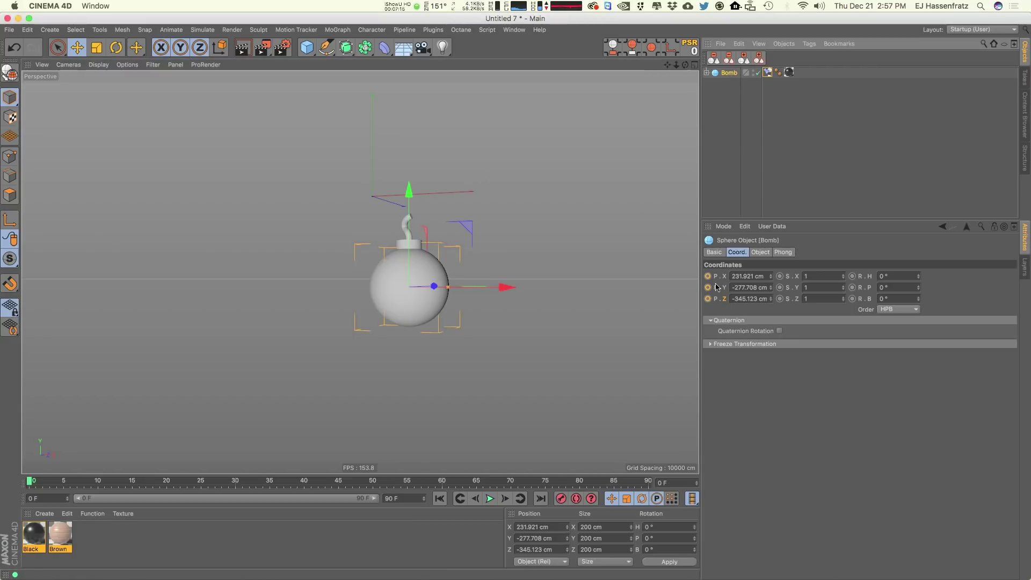
click(747, 276)
text(0)
key(Tab)
text(0)
key(Tab)
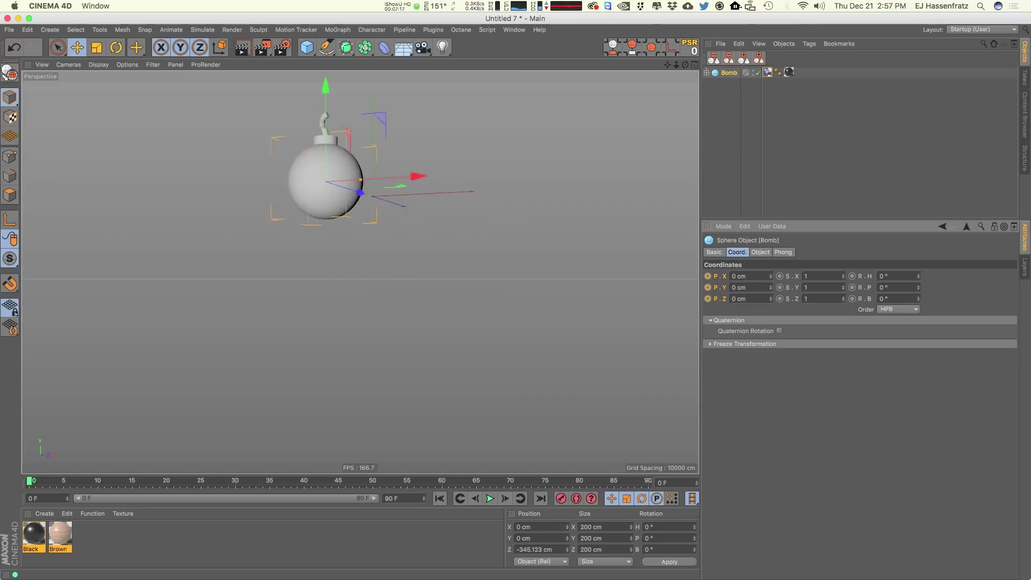
text(0)
key(Return)
click(819, 343)
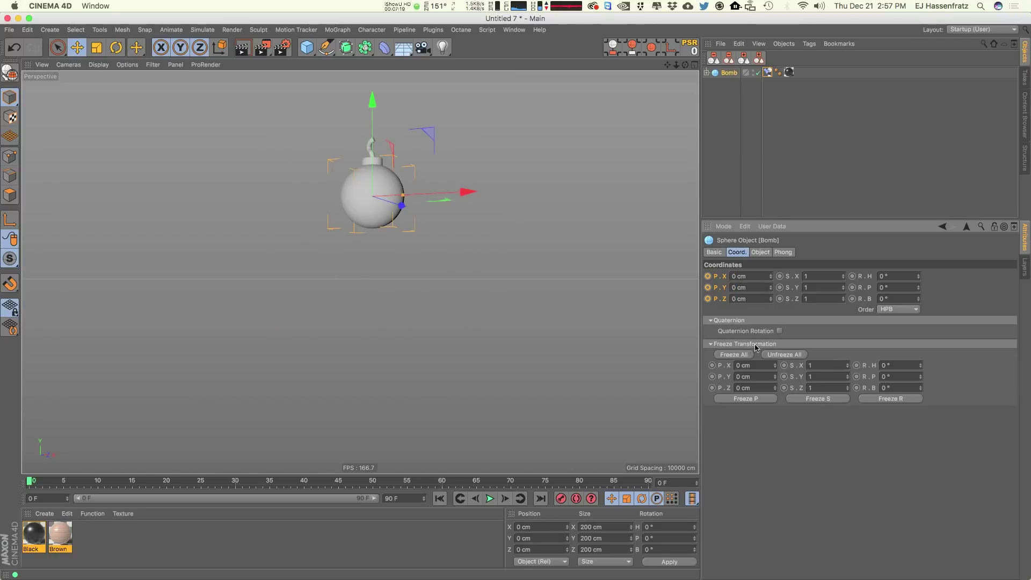
click(813, 344)
key(h)
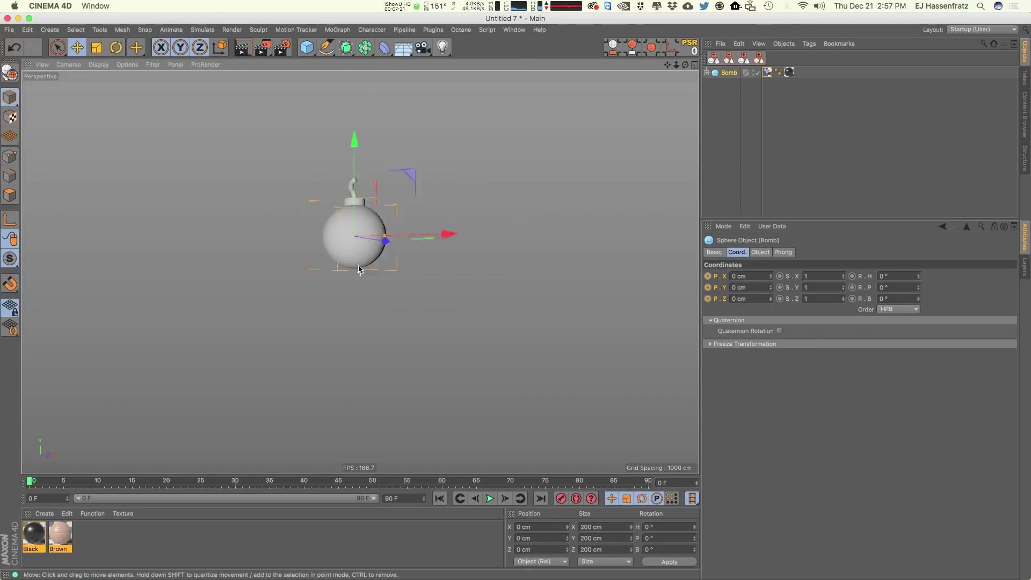
Step: Delete the Constraint tag from the Bomb and recheck its Freeze Transformation values
click(767, 72)
key(Delete)
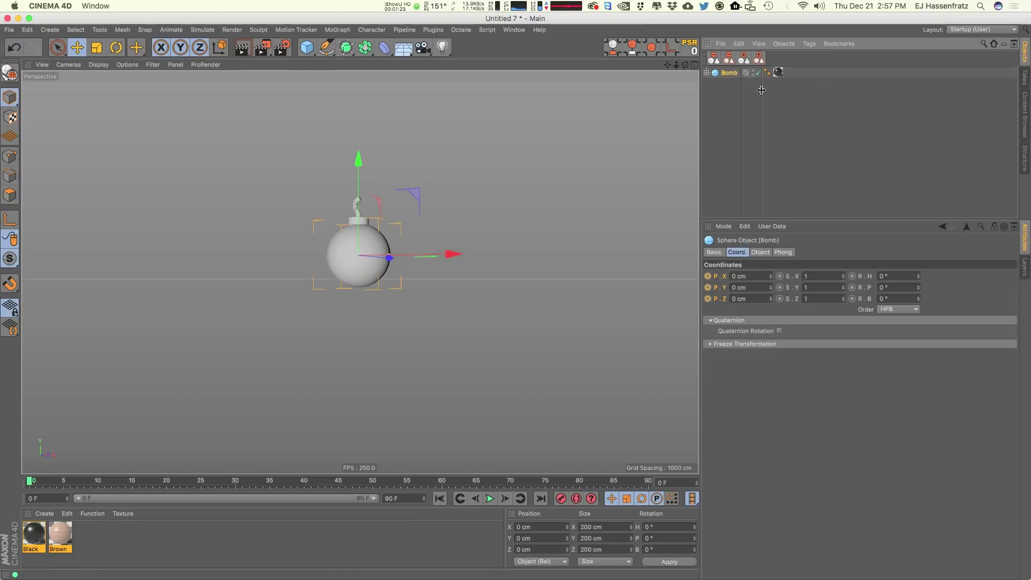
click(752, 343)
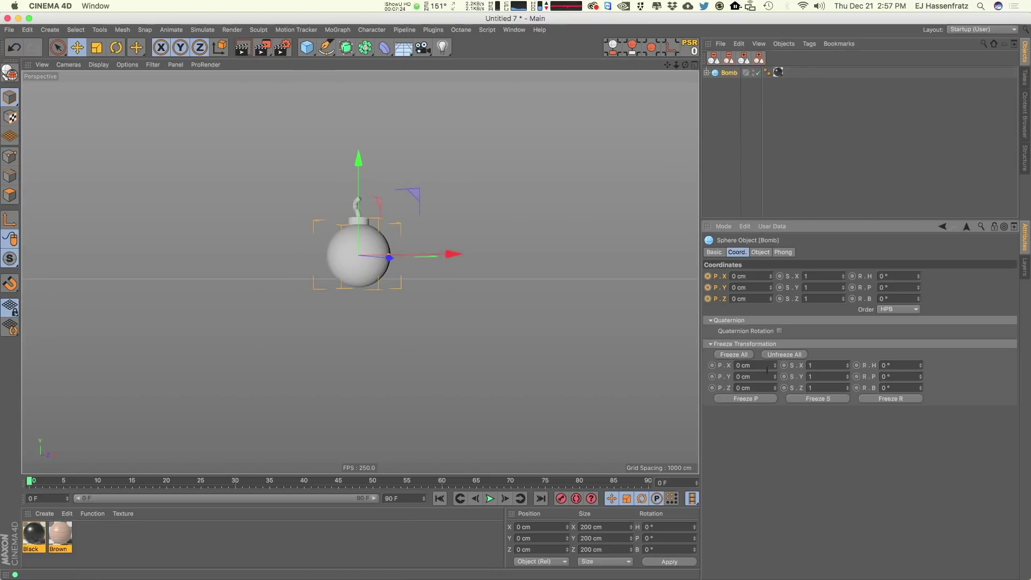
click(742, 343)
Step: Add a Cylinder beside the Bomb at about X -309 cm and scale it to about 174 cm wide and 348 cm tall
click(807, 160)
click(727, 73)
alt+middle_drag(409, 285, 399, 334)
alt+drag(379, 326, 409, 337)
alt+middle_drag(409, 337, 432, 339)
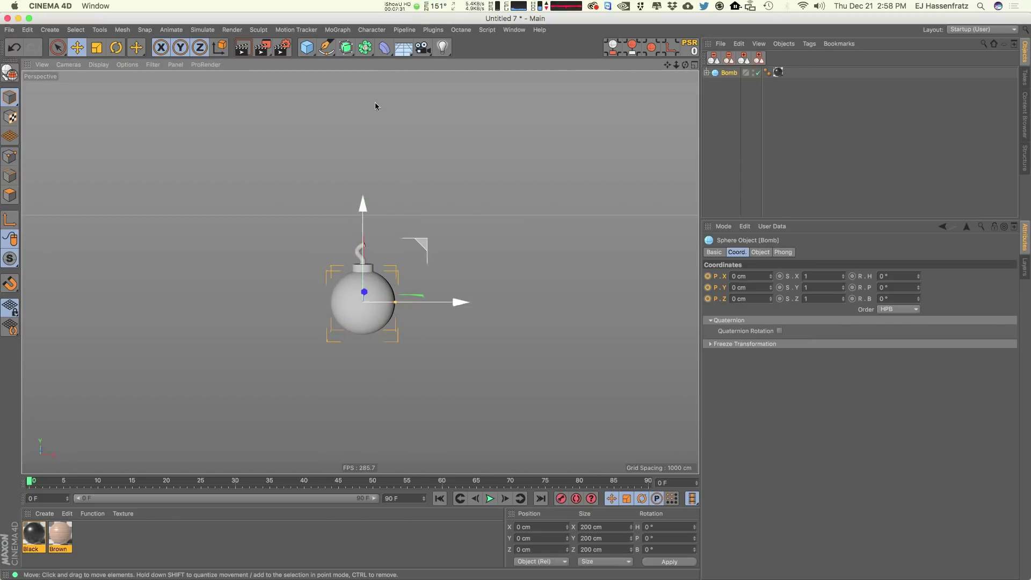
drag(307, 47, 528, 61)
drag(410, 302, 312, 304)
key(t)
drag(462, 213, 500, 196)
key(e)
mouse_move(732, 73)
ctrl+mouse_down()
mouse_move(736, 83)
mouse_move(734, 74)
ctrl+mouse_up()
double_click(734, 74)
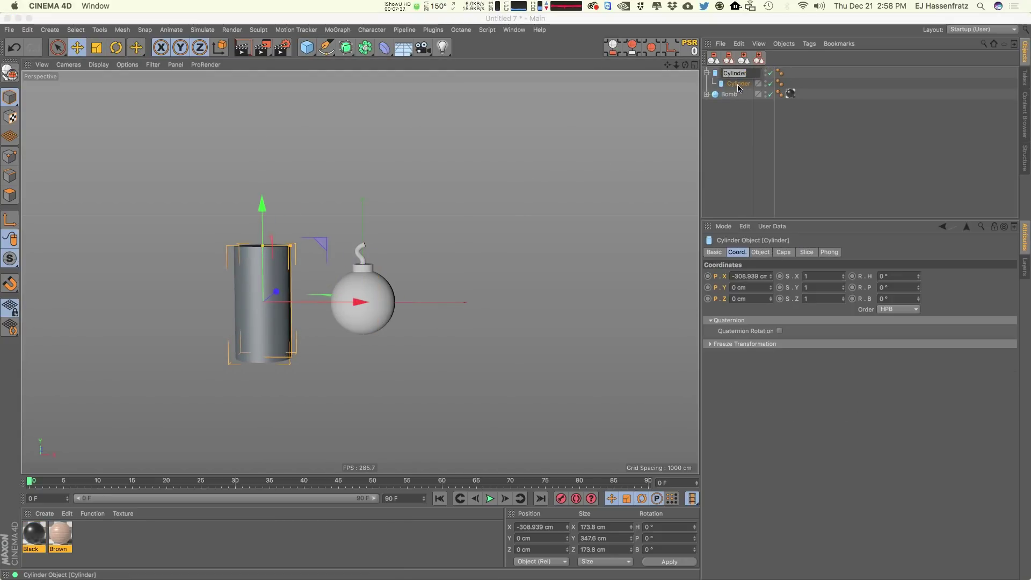
click(738, 85)
key(Delete)
Step: Rename the cylinder Cylinder1 and make a duplicate of it named Cylinder2
double_click(736, 74)
key(Right)
text(1)
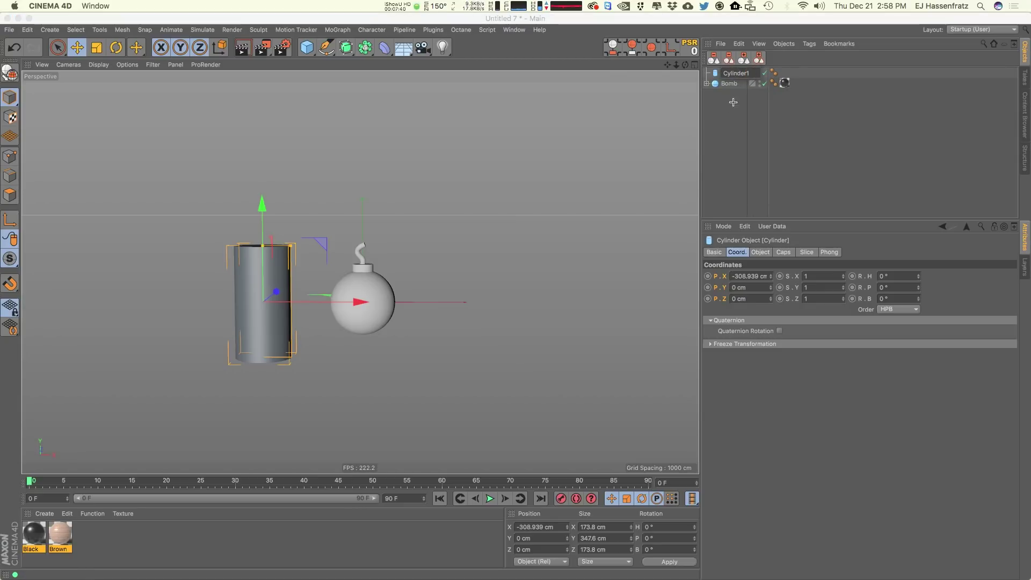
click(733, 102)
double_click(737, 84)
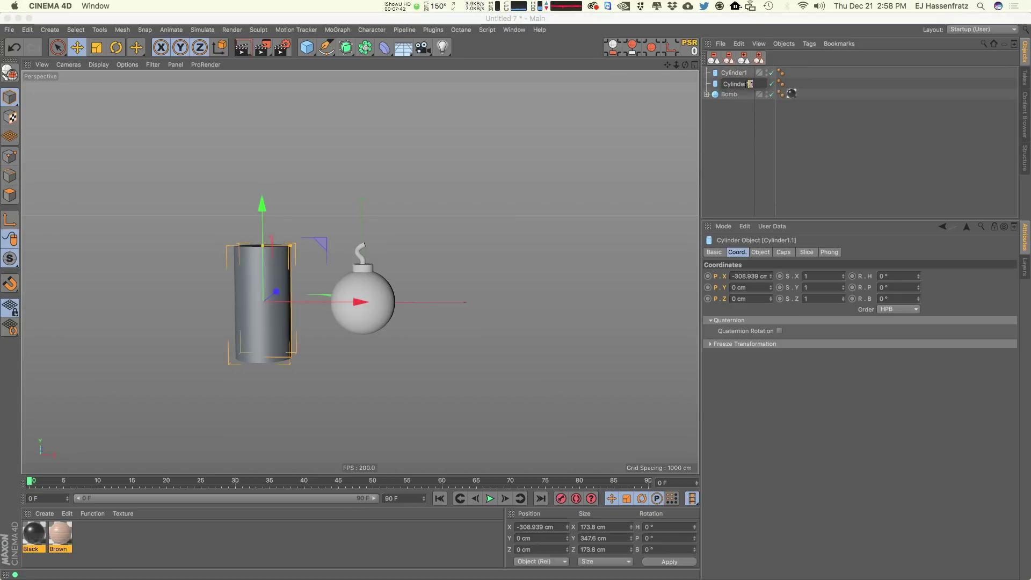
text(2)
key(Return)
Step: Move Cylinder2 along X to the opposite side of the Bomb, at about 353 cm
click(728, 94)
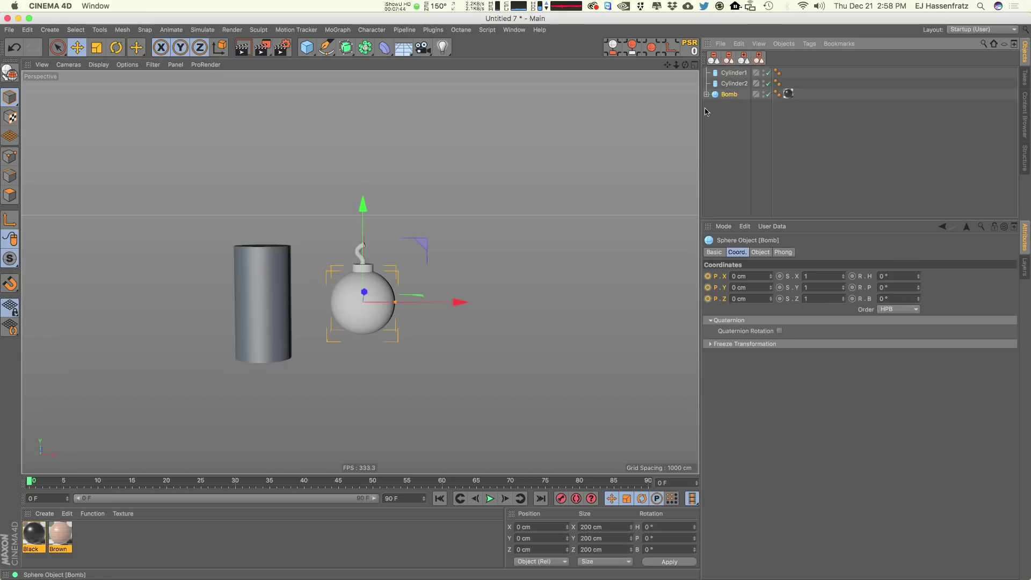
click(730, 83)
drag(358, 303, 562, 312)
alt+middle_drag(385, 331, 374, 302)
scroll(358, 270, up, 2)
alt+drag(358, 270, 361, 282)
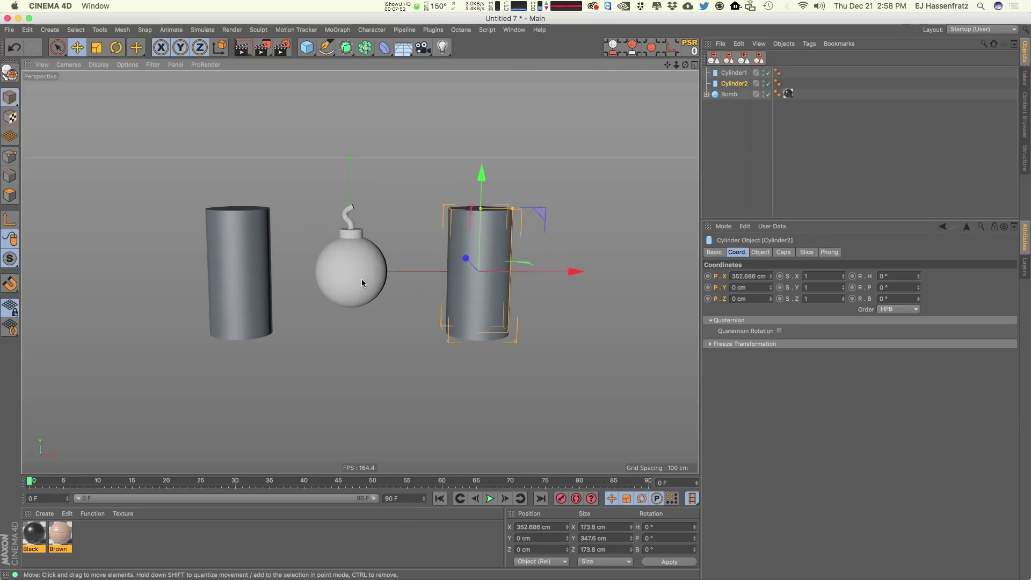
Step: Move the Bomb up against the side of Cylinder1, at about X -124 cm and Y 86 cm
scroll(356, 288, up, 1)
click(729, 94)
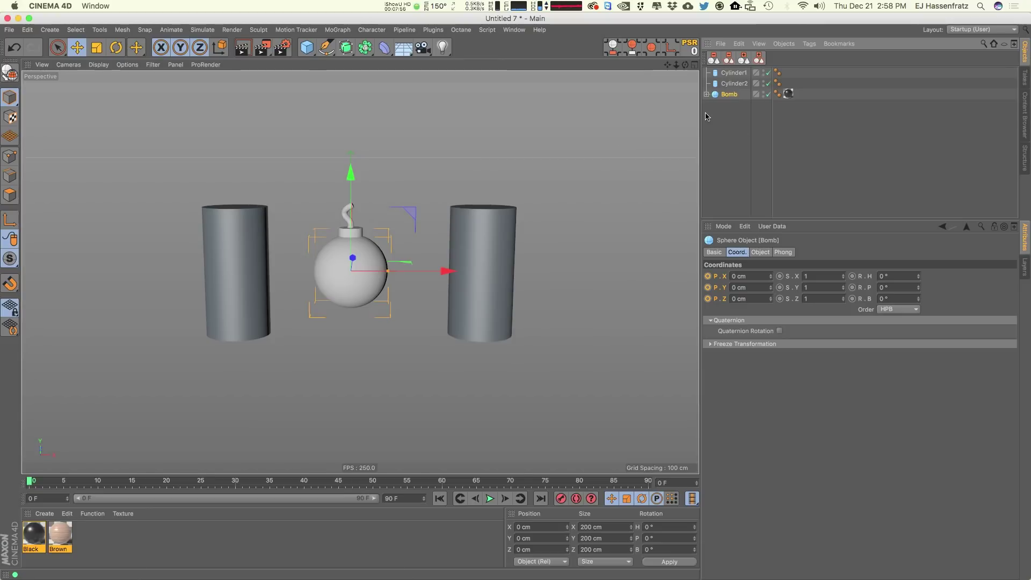
alt+middle_drag(407, 251, 423, 255)
drag(423, 220, 376, 190)
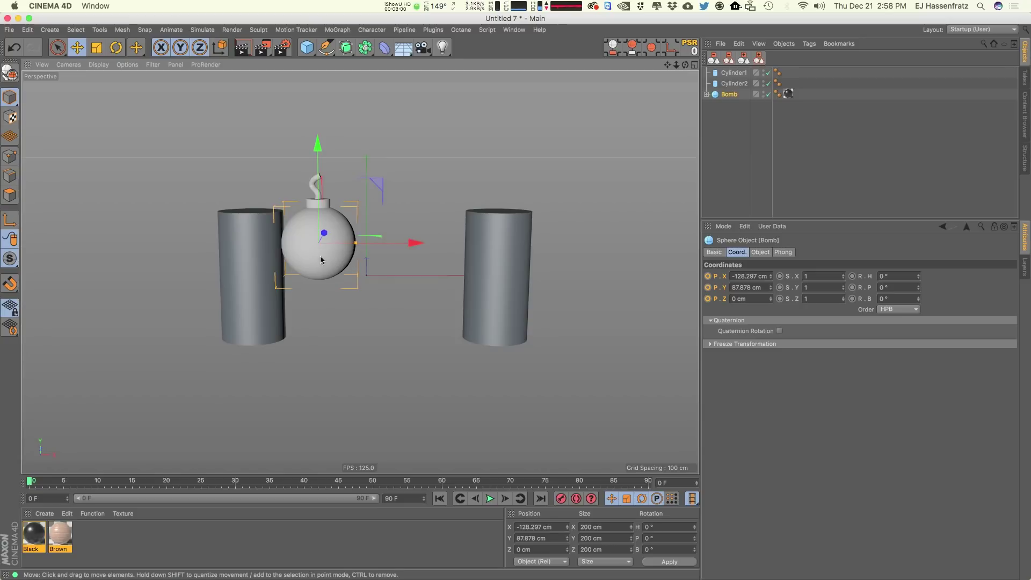
alt+middle_drag(336, 257, 369, 249)
alt+drag(324, 251, 412, 179)
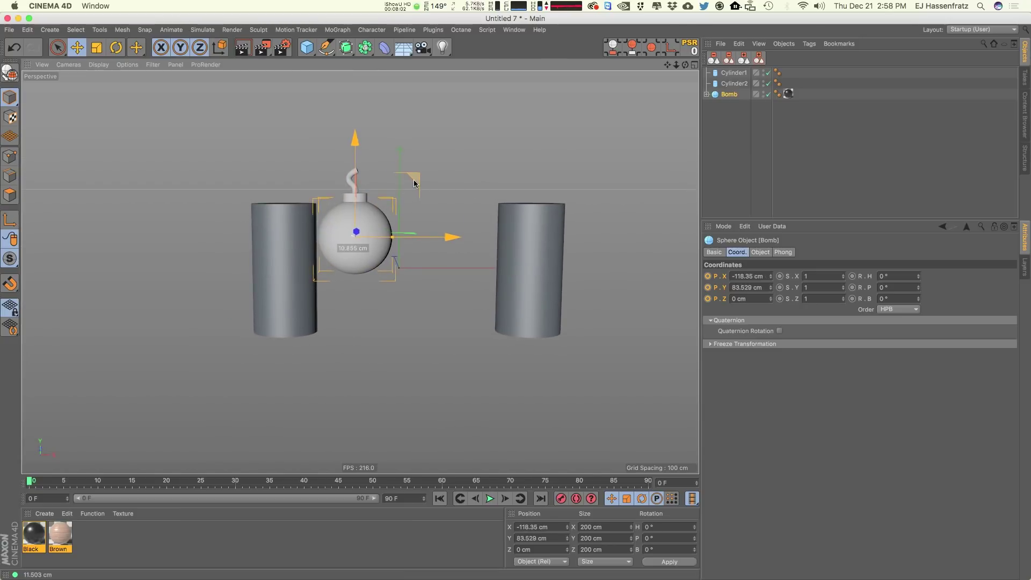
click(260, 261)
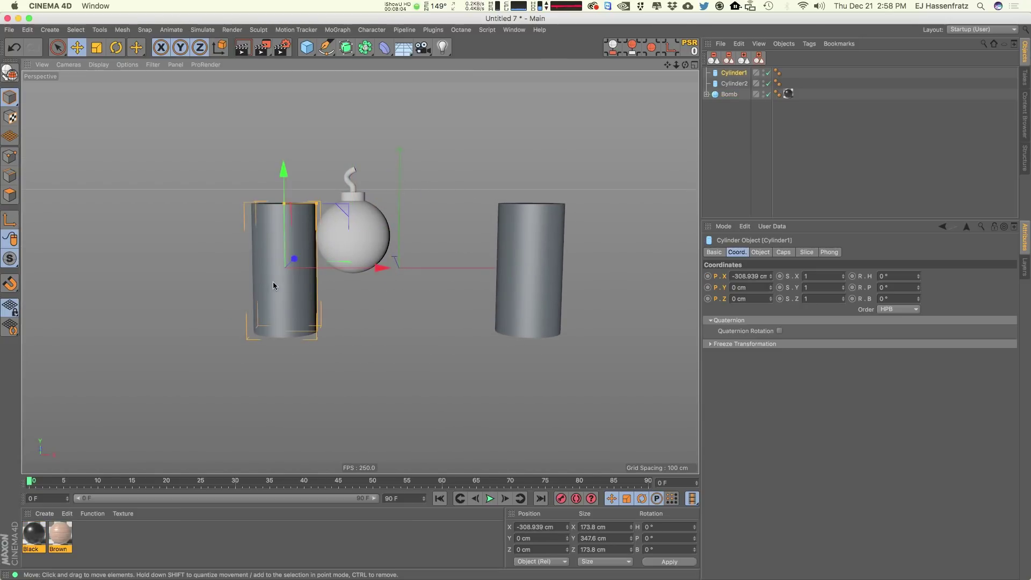
Step: Add a Constraint tag to the Bomb, enable its Parent constraint, and assign Cylinder1 as the target
click(727, 95)
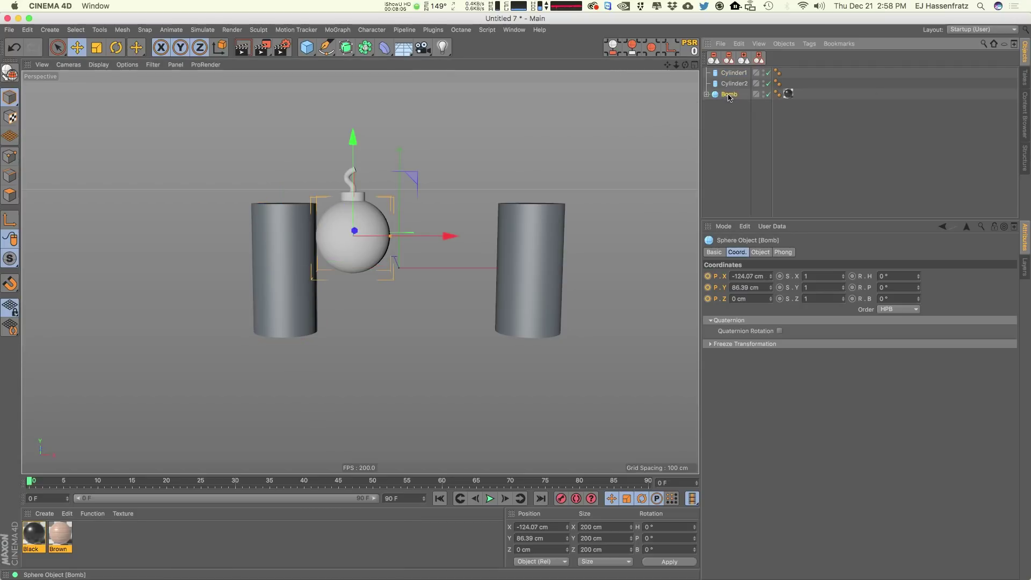
right_click(729, 96)
mouse_move(854, 123)
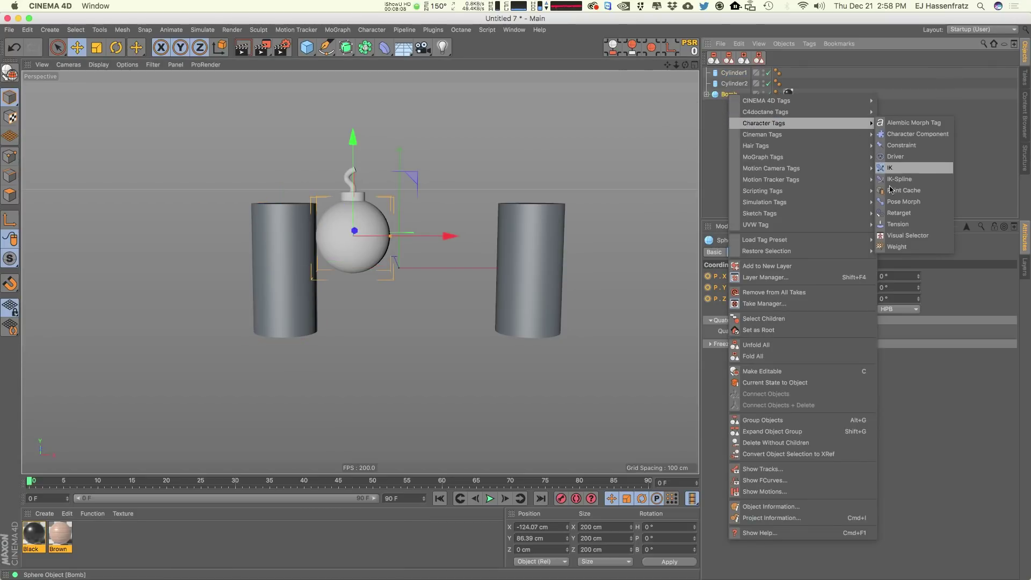
click(906, 146)
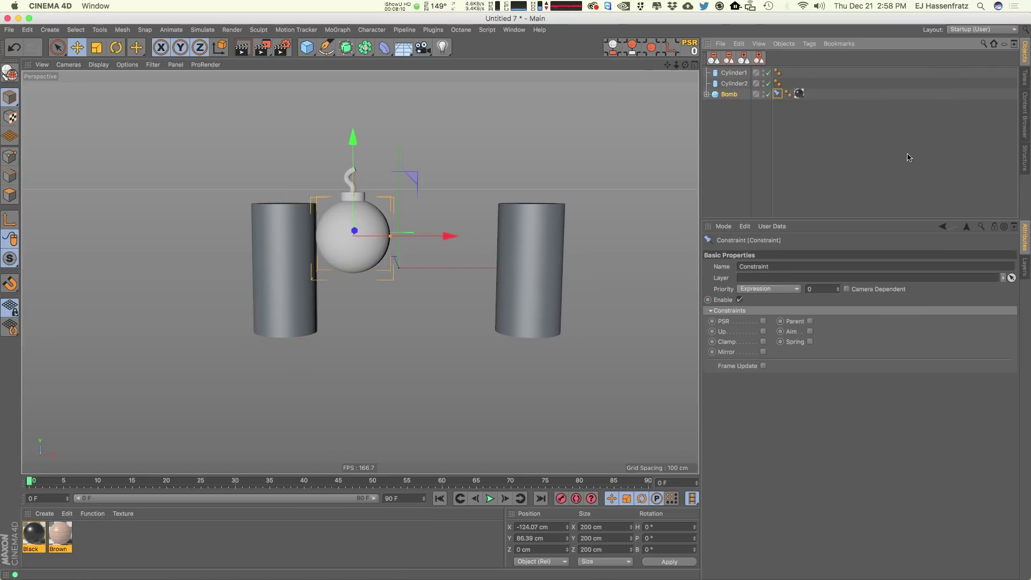
click(811, 322)
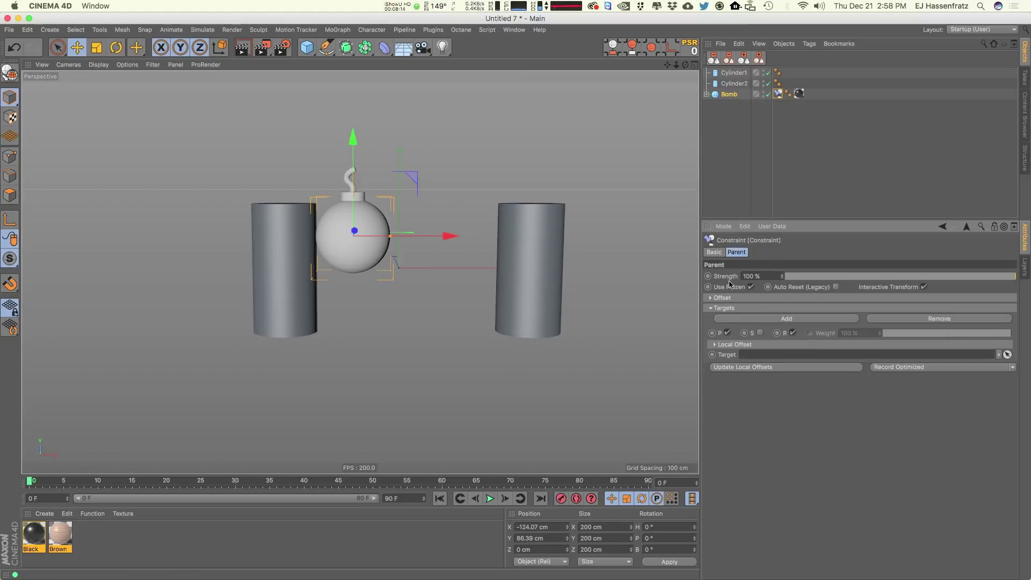
drag(731, 73, 780, 356)
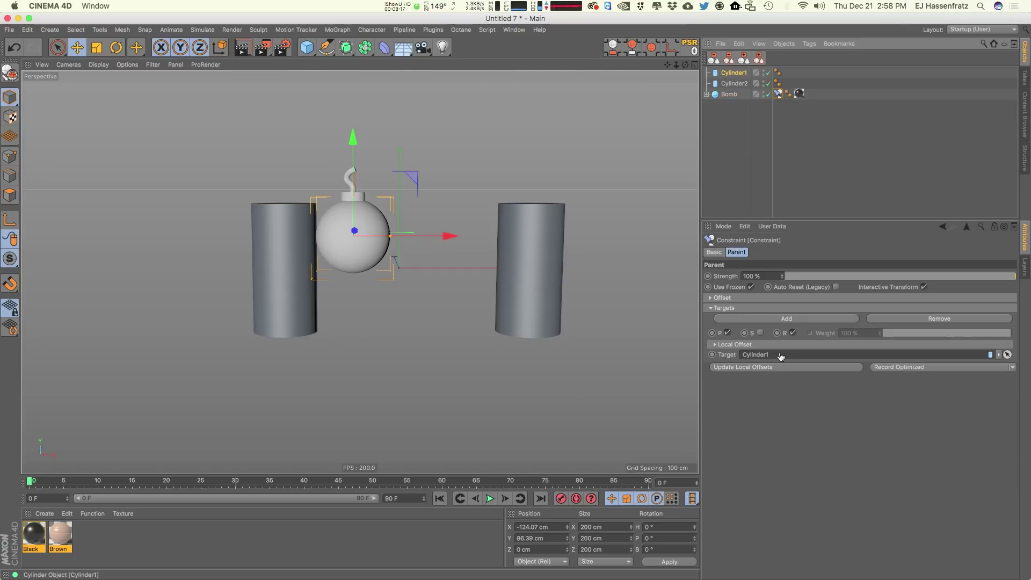
Step: Add a second target to the Bomb's Parent constraint and assign Cylinder2 to it
click(763, 320)
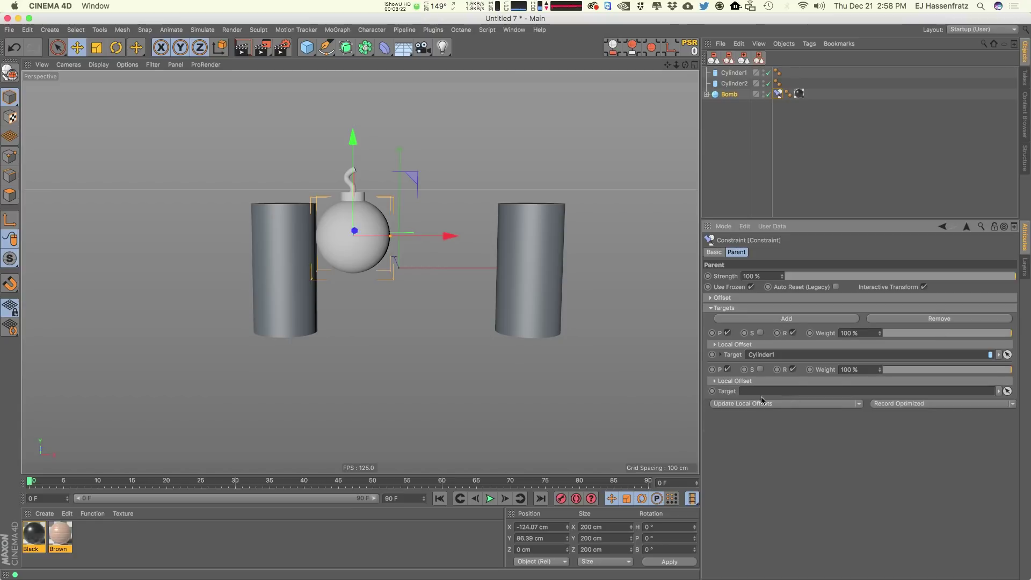
click(750, 346)
click(753, 345)
click(745, 382)
click(744, 383)
drag(732, 85, 762, 391)
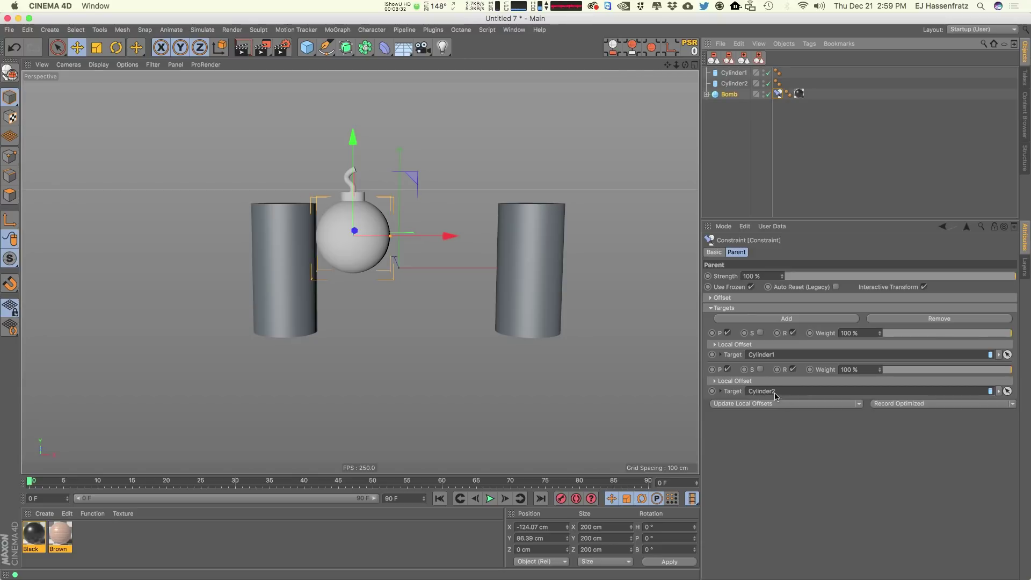
Step: Make Cylinder1 the active parent target with Set Cylinder1, and raise the Cylinder2 target's weight back to 100%
click(861, 405)
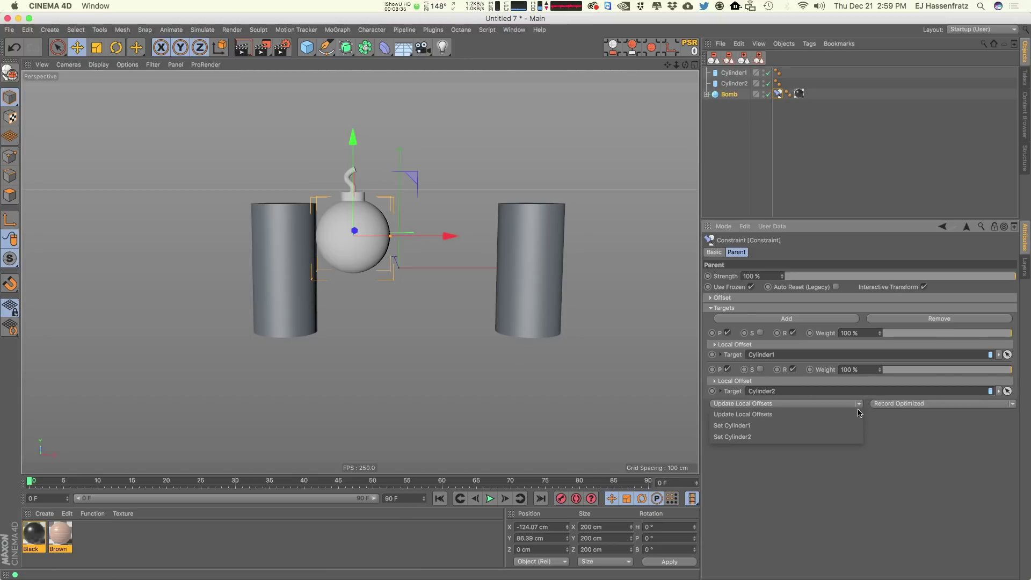
click(731, 426)
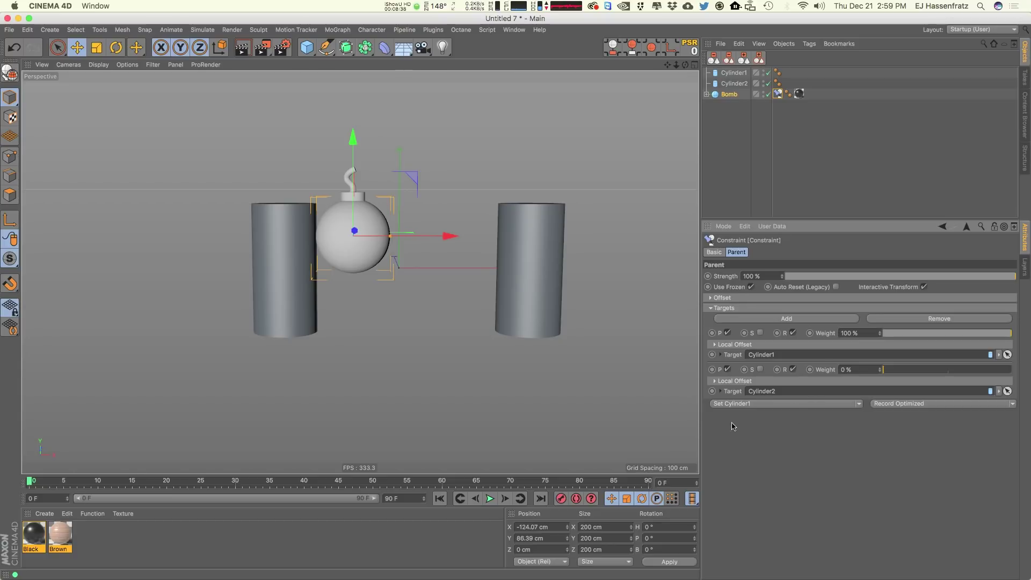
click(859, 404)
click(964, 402)
drag(907, 371, 1012, 370)
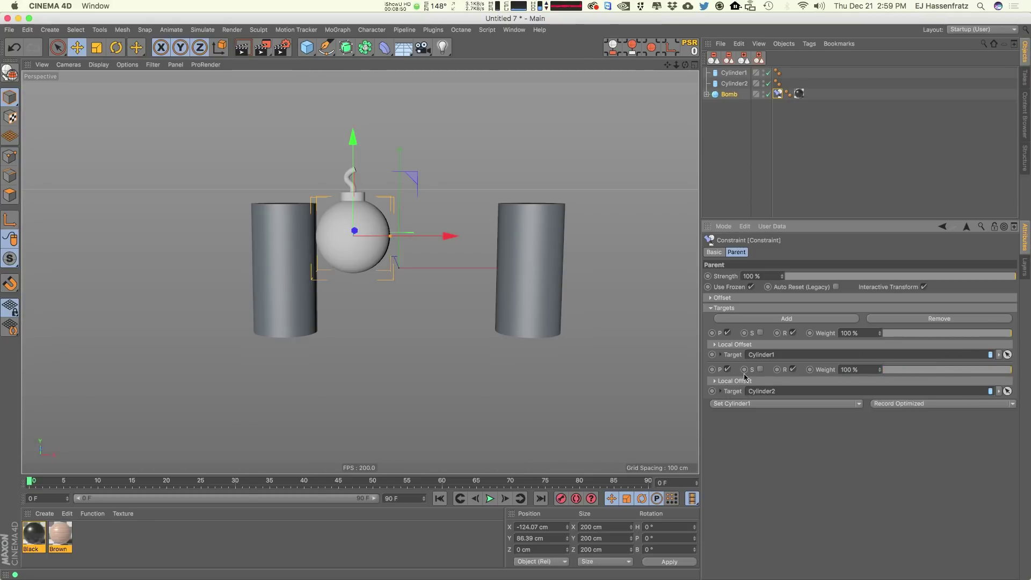
Step: Test-rotate Cylinder2 and Cylinder1 with both target weights at 100%, undoing each rotation
click(536, 295)
key(r)
drag(569, 231, 537, 338)
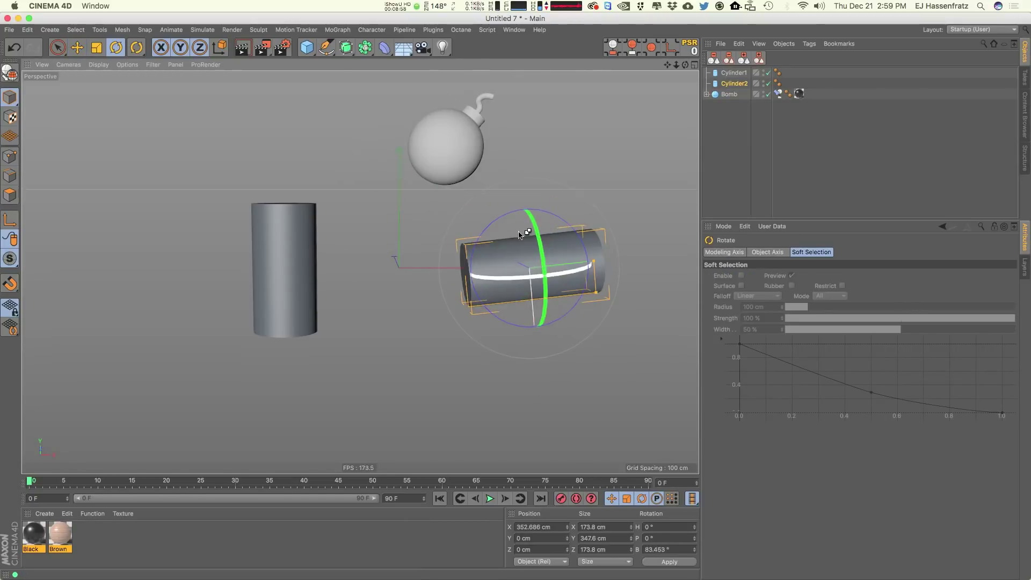
key(ctrl+z)
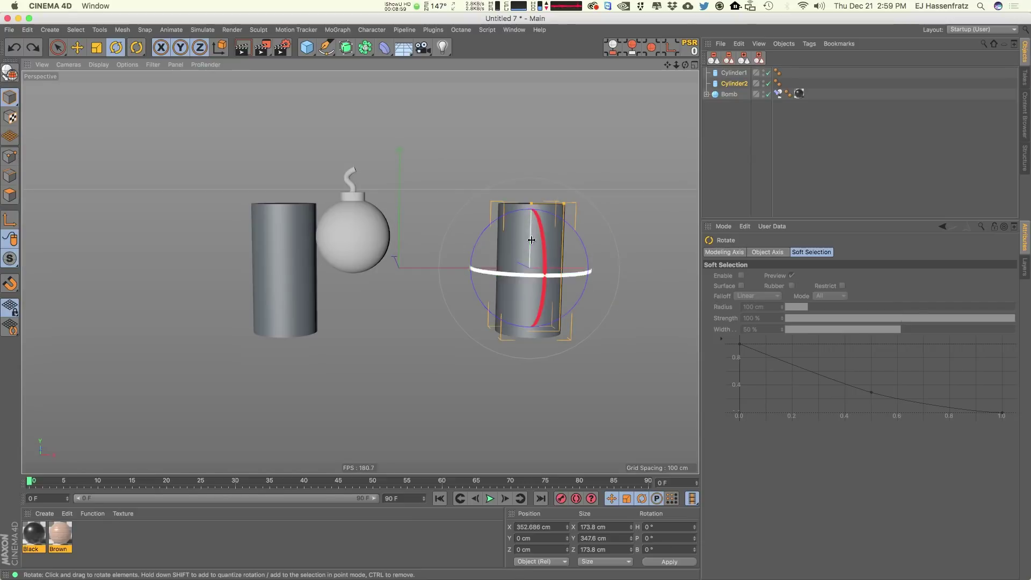
click(733, 73)
drag(280, 213, 352, 218)
key(super+z)
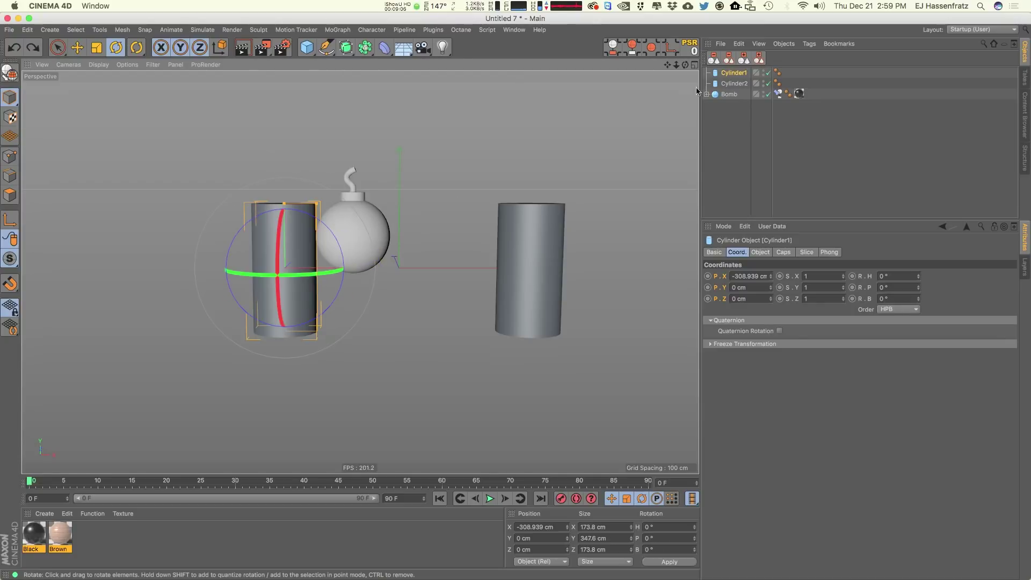
Step: Apply Set Cylinder1 in the Bomb's Parent constraint and test it by rotating Cylinder1, undoing the rotation
click(778, 94)
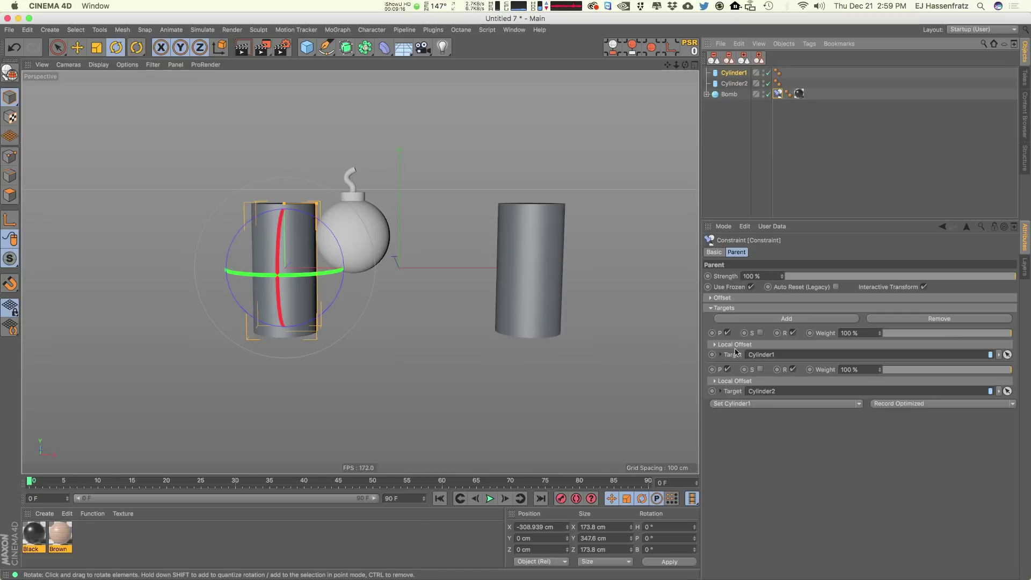
click(859, 404)
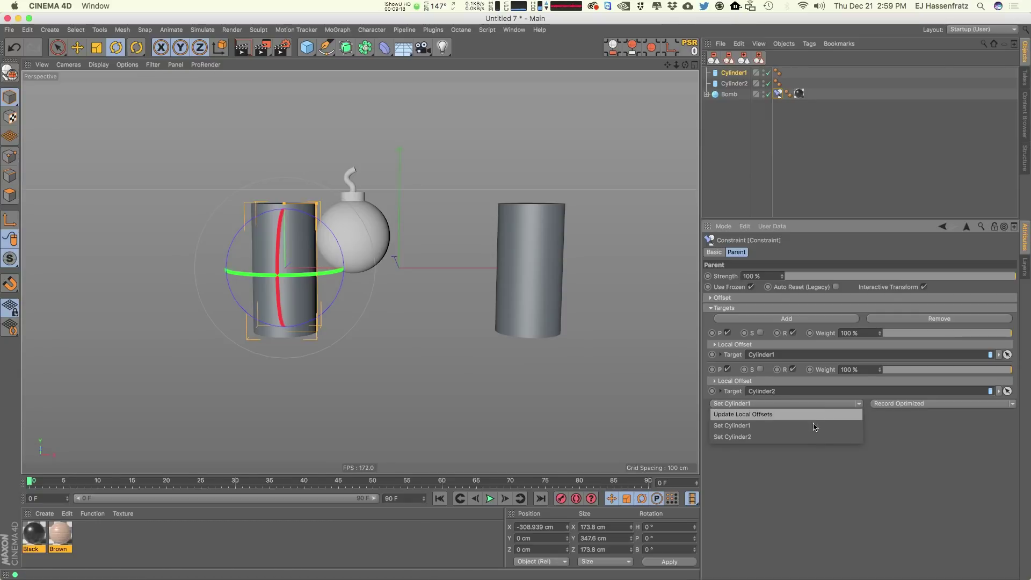
click(725, 426)
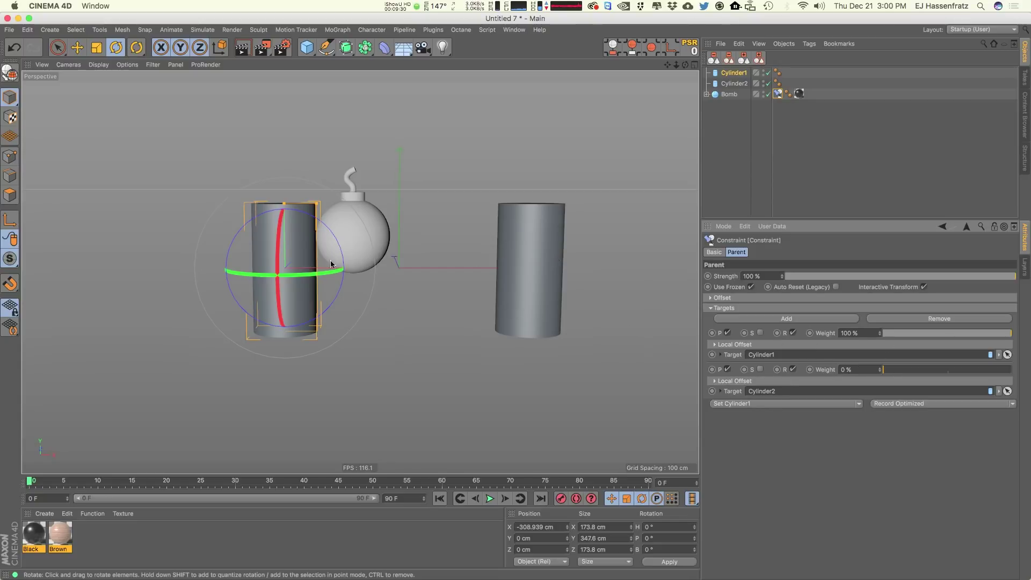
drag(329, 241, 332, 307)
key(super+z)
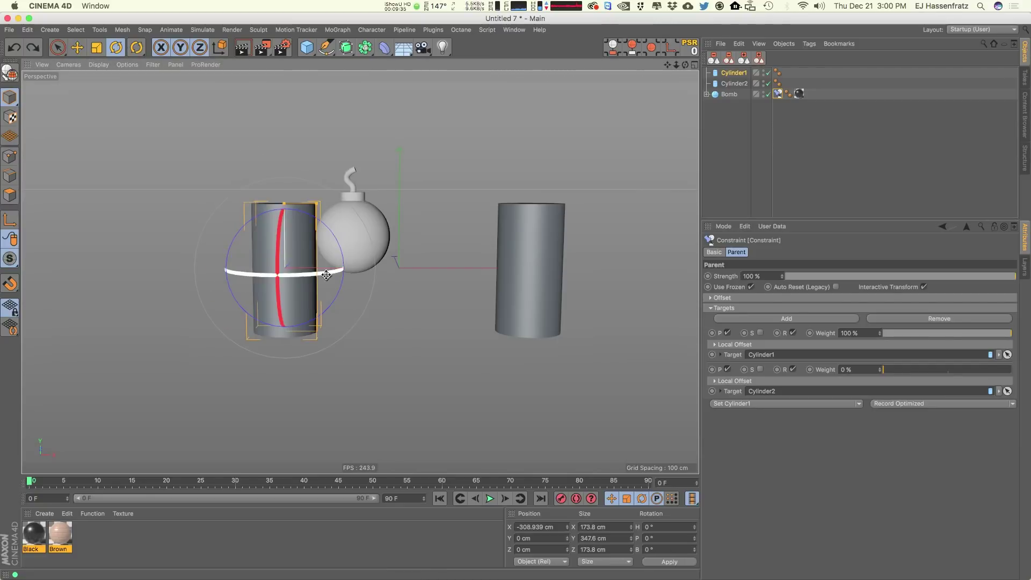
Step: Record keyframes for the Bomb's Parent constraint at frame 0 and inspect both targets' Local Offset values
click(933, 404)
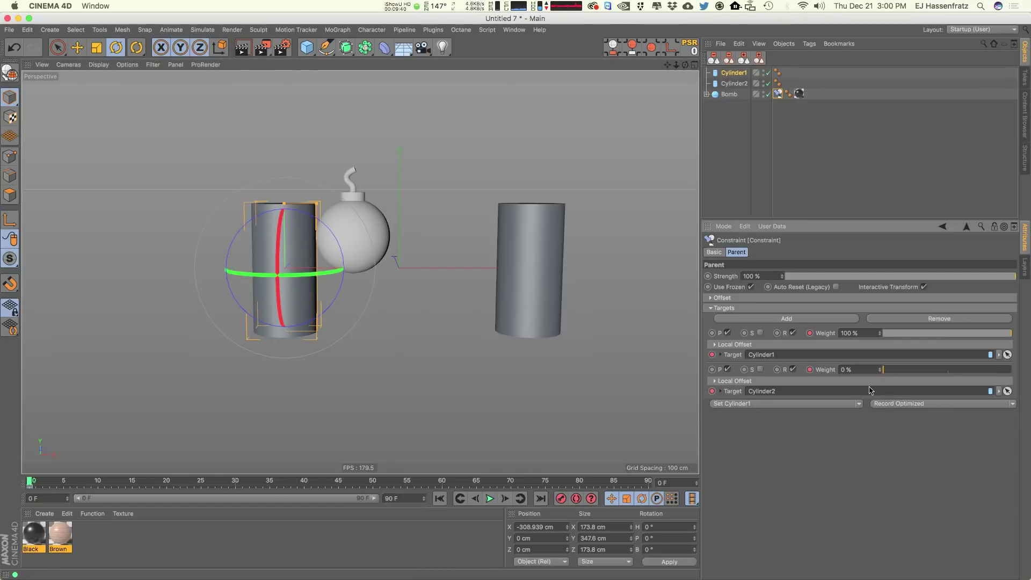
click(870, 382)
click(743, 345)
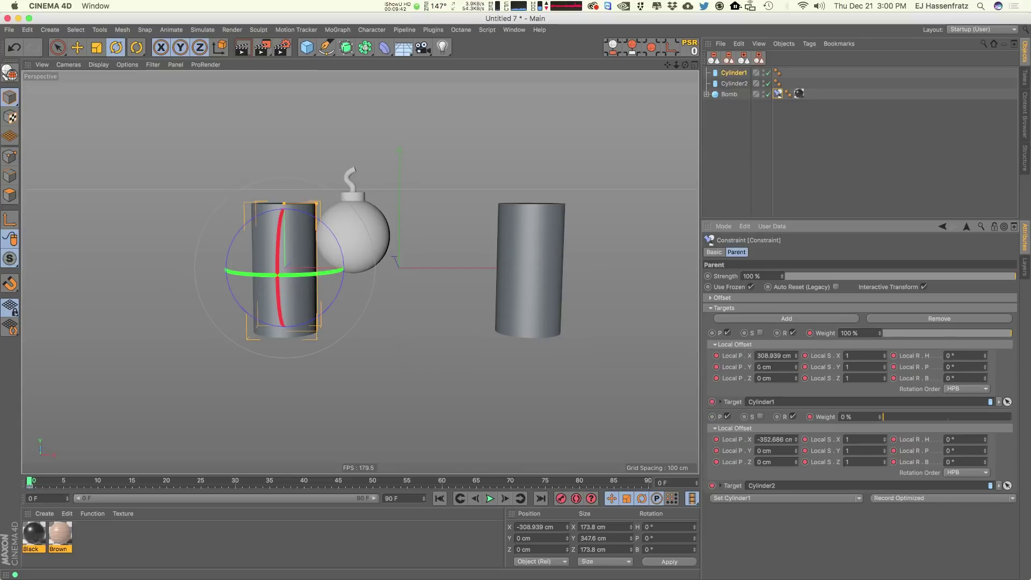
click(776, 345)
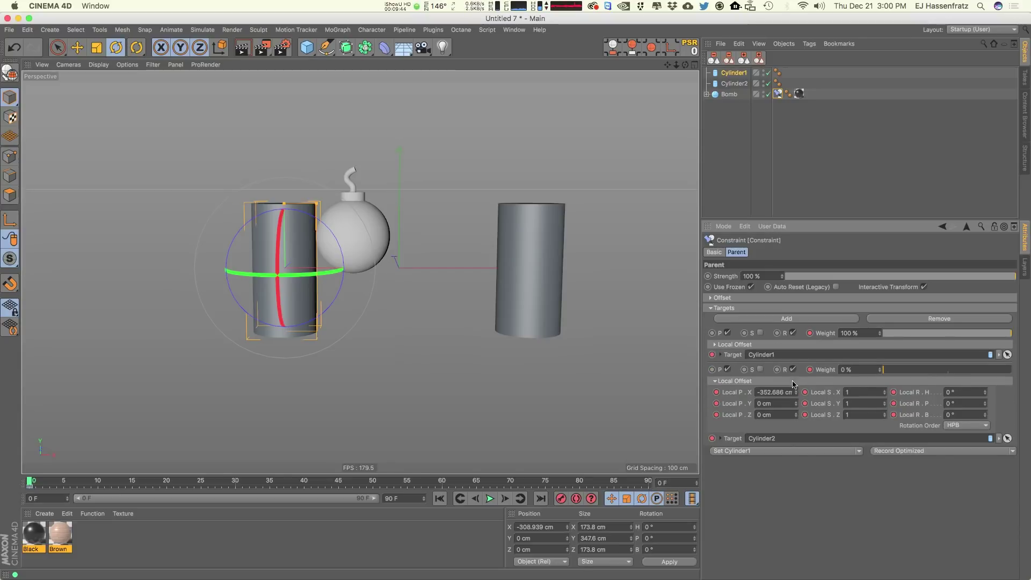
click(794, 381)
drag(31, 487, 101, 491)
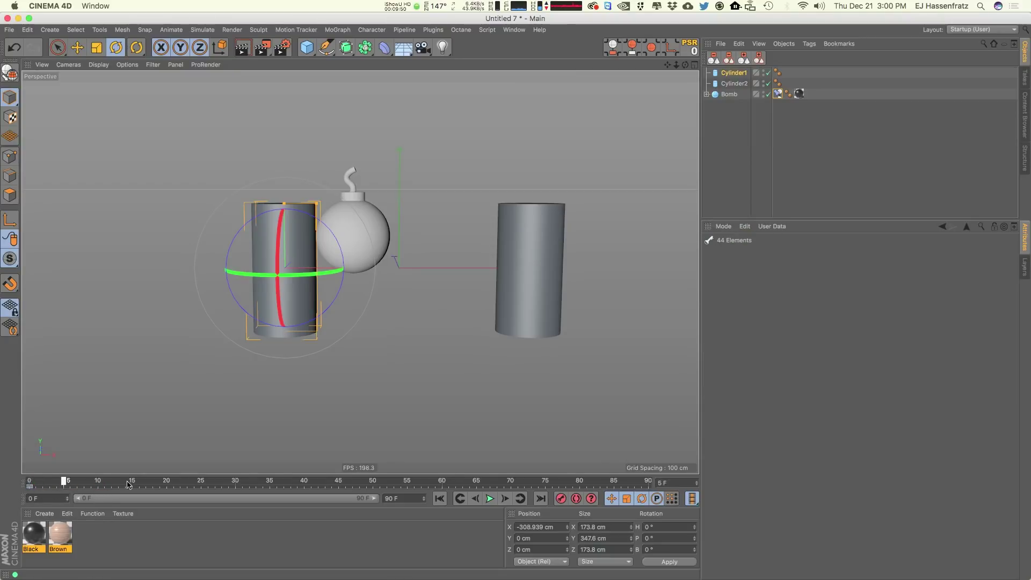
Step: Keyframe Cylinder1's R.B rotation at 0° on frame 0 and at about 26.5° on frame 9
click(732, 72)
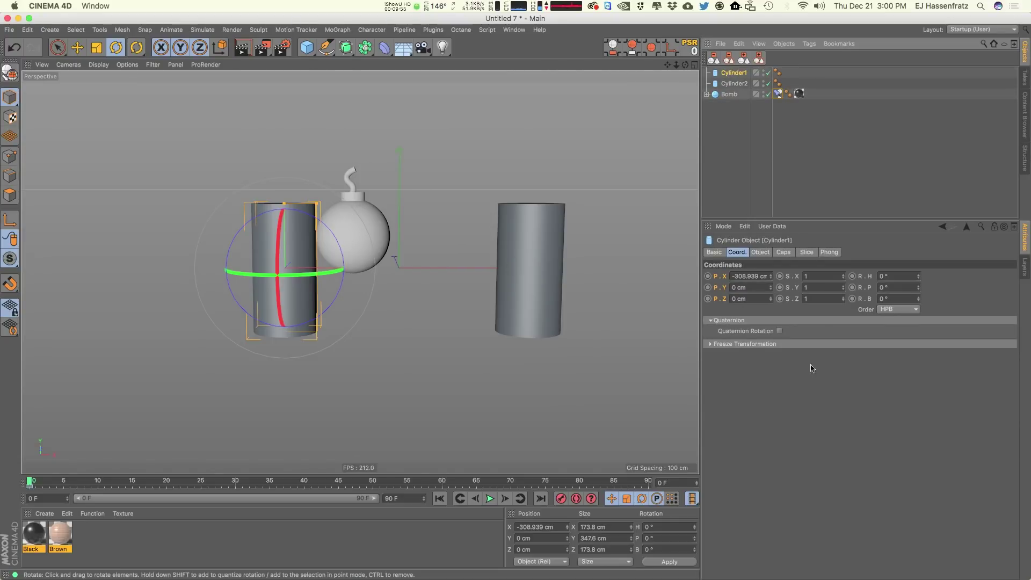
click(852, 298)
click(92, 481)
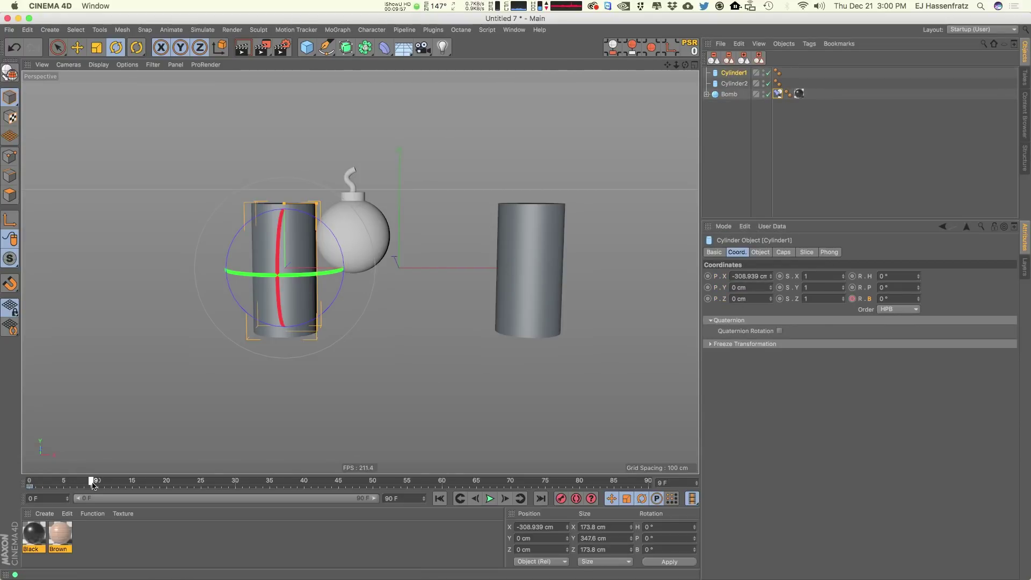
drag(339, 242, 350, 270)
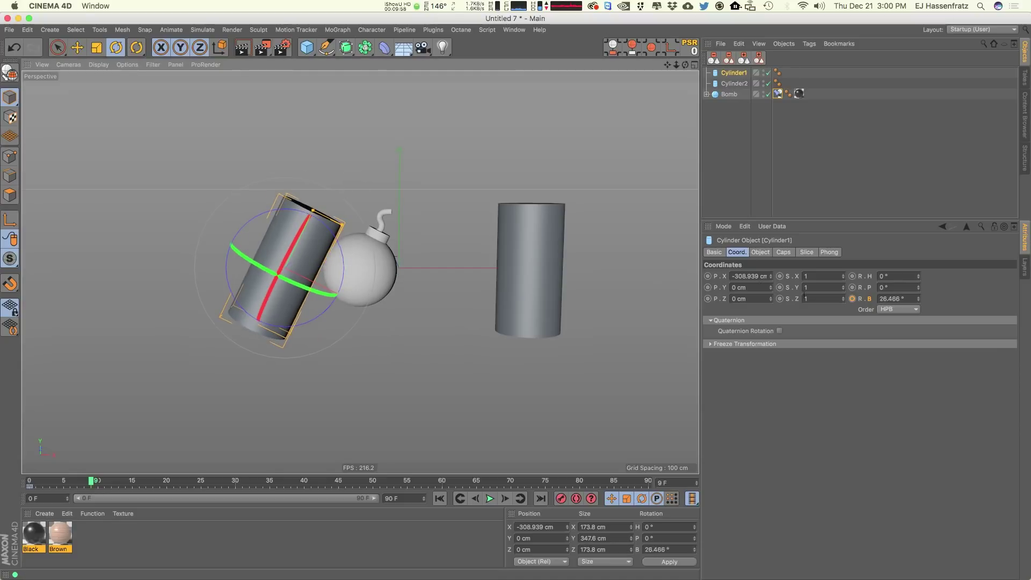
click(852, 299)
Step: Keyframe Cylinder1's R.B rotation at about -36.1° on frame 20 and shift its frame 9 key to frame 8
click(166, 481)
drag(333, 272, 297, 201)
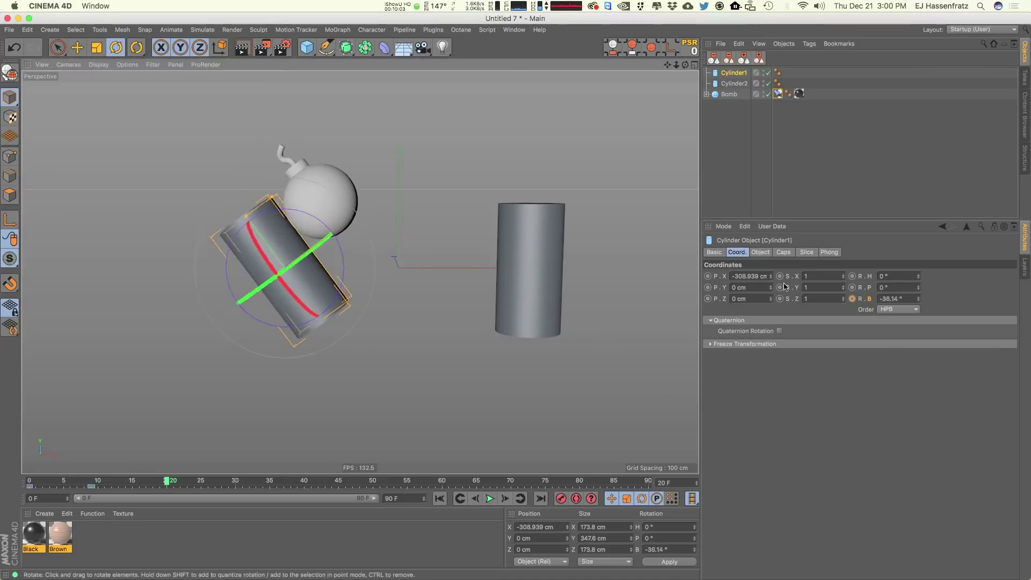
click(852, 299)
click(91, 486)
drag(94, 487, 85, 487)
drag(80, 481, 166, 498)
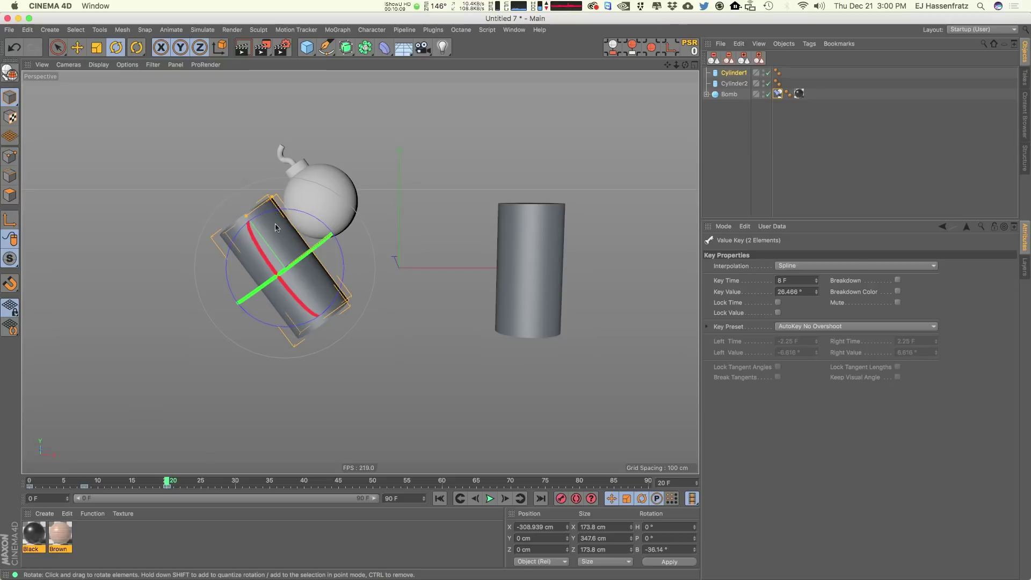
Step: At frame 17, set the Cylinder1 target's weight to 0%, record the constraint keyframes, and scrub past the release
drag(176, 490, 146, 488)
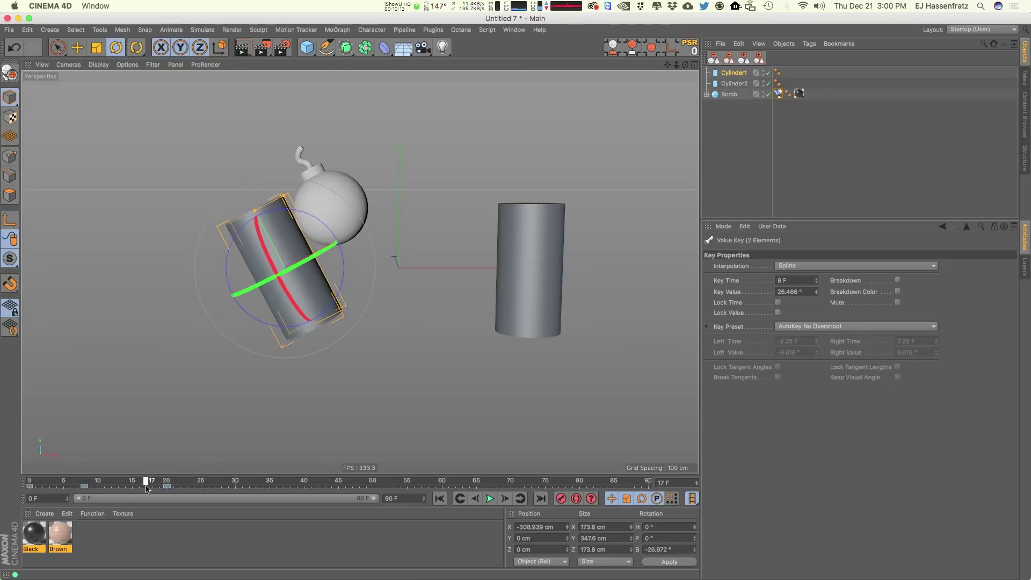
click(777, 94)
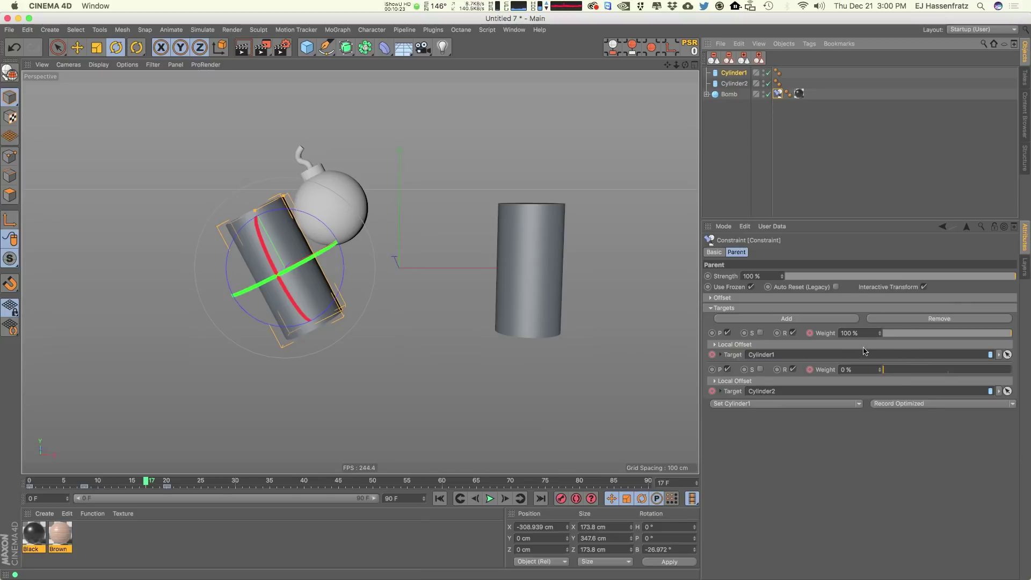
drag(916, 336, 809, 344)
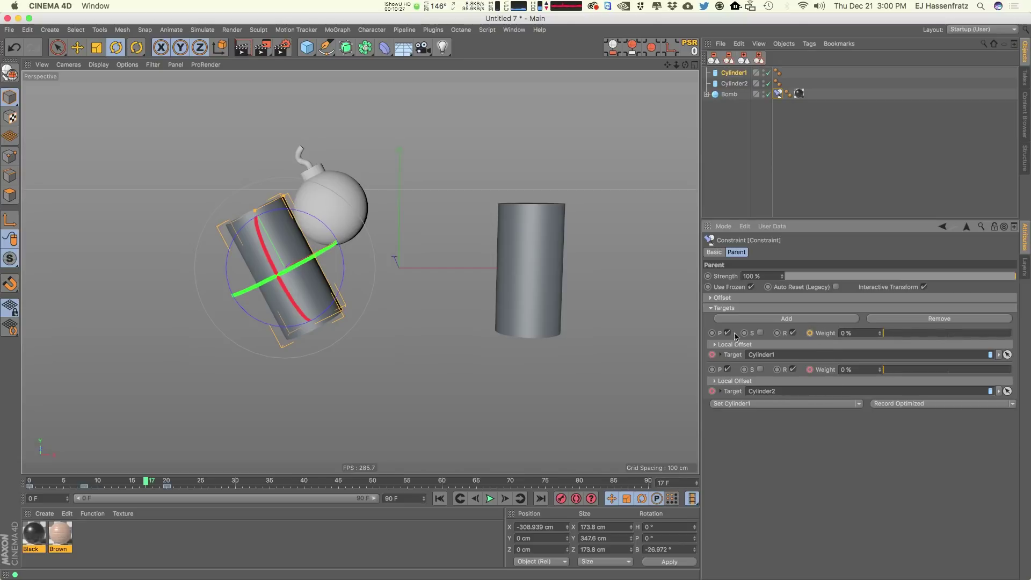
click(1013, 404)
click(921, 409)
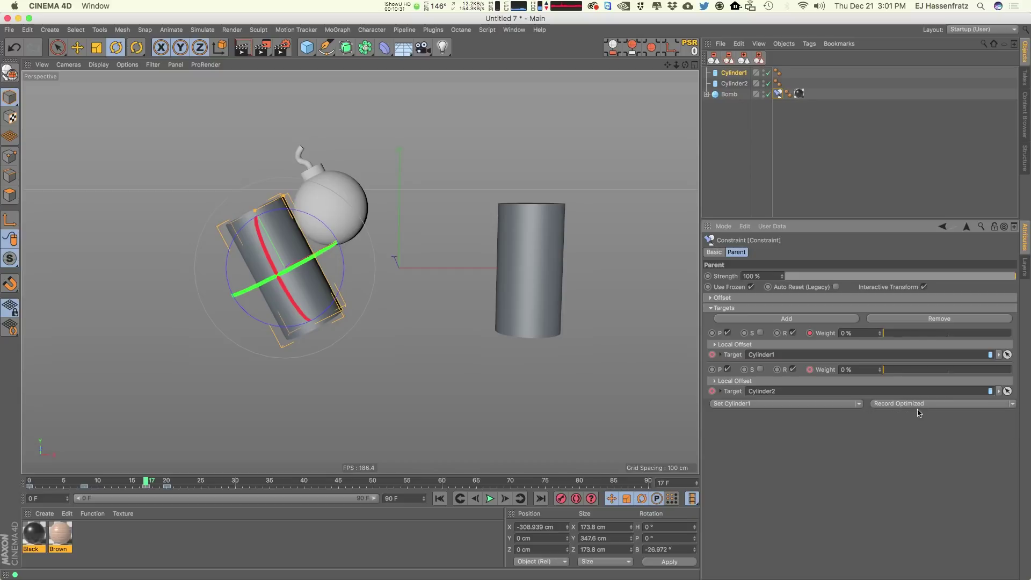
drag(155, 482, 152, 503)
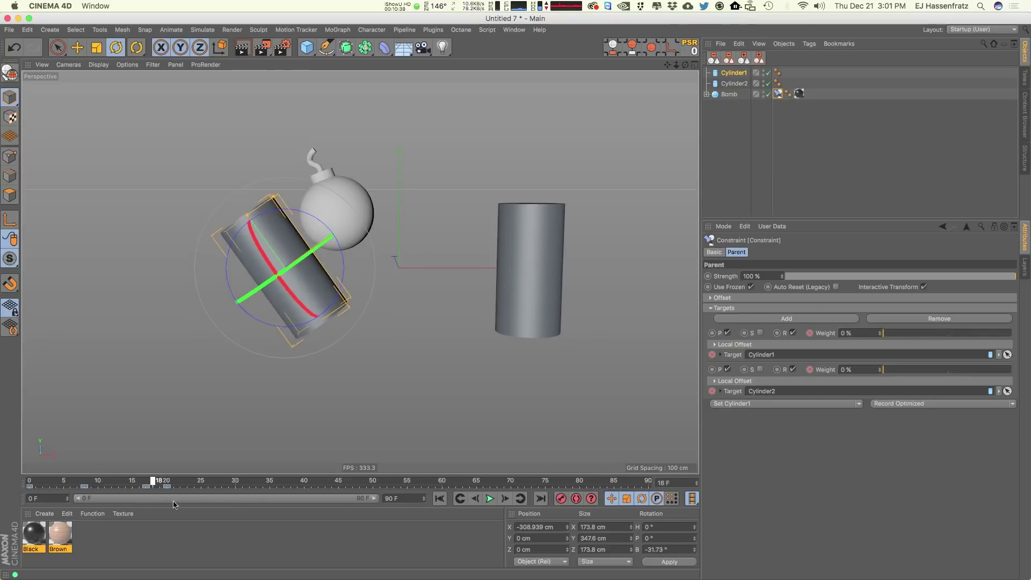
Step: Record position keyframes on all three axes for the Bomb at frame 18
click(728, 95)
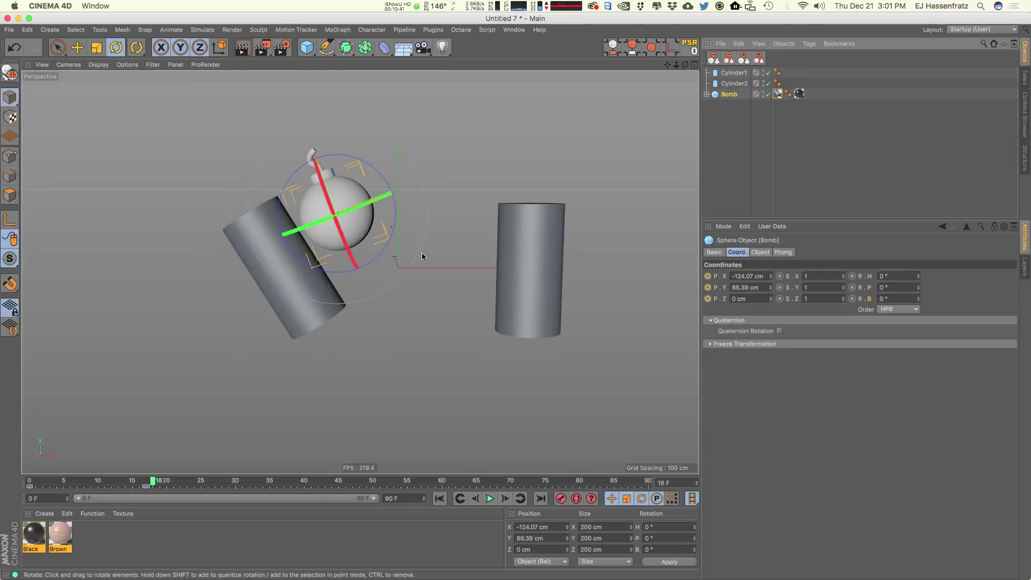
click(707, 275)
drag(711, 296, 708, 299)
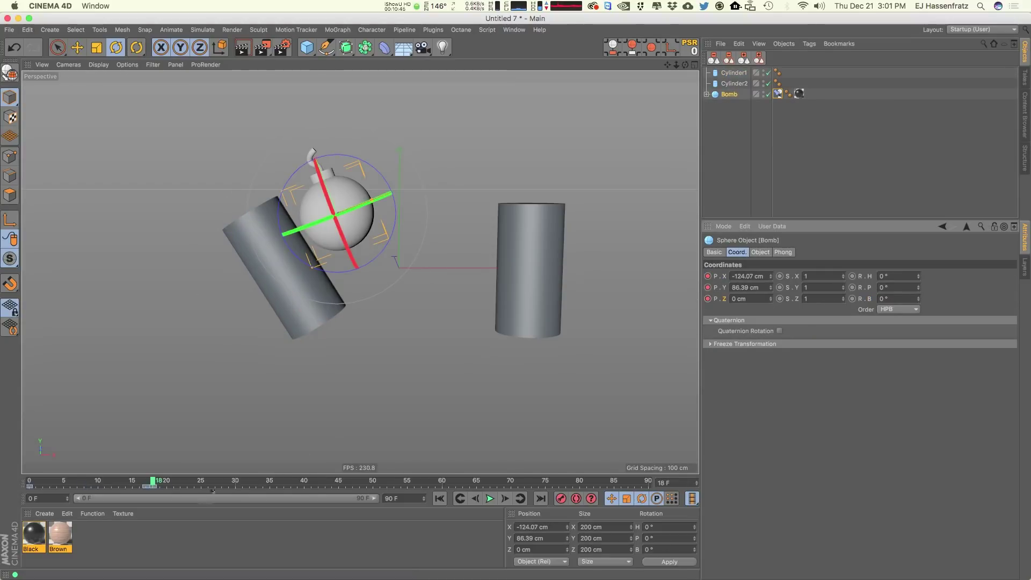
Step: At frame 38, raise the Bomb between the cylinders to about X 62.3, Y 186.2, Z 20.7 cm and keyframe its position
click(291, 482)
key(e)
drag(382, 174, 427, 121)
click(707, 276)
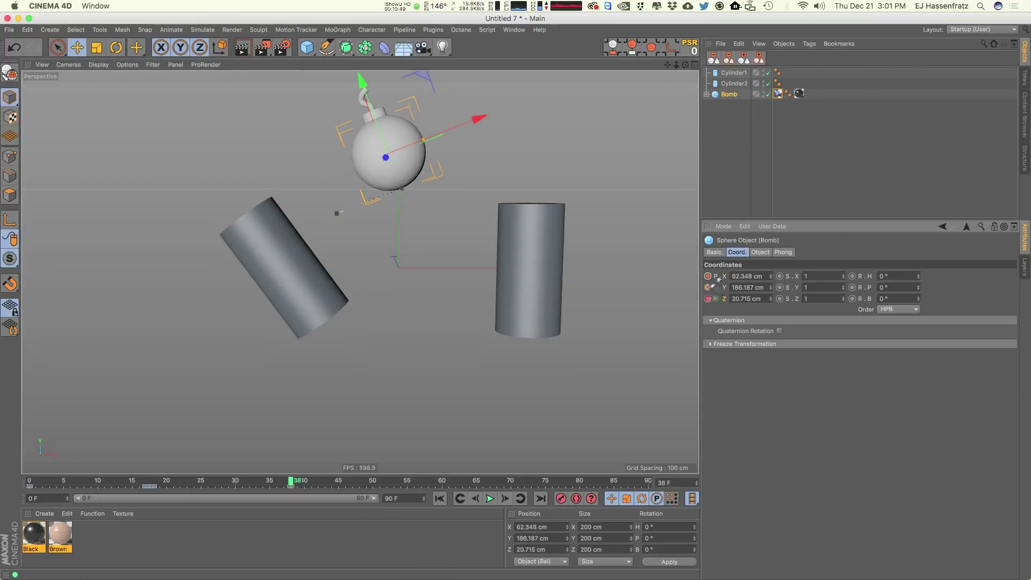
Step: At frame 51, move the Bomb toward Cylinder2 and rotate Cylinder2 to about 28.2° on R.B
drag(356, 481, 382, 481)
drag(387, 161, 600, 194)
click(534, 260)
key(r)
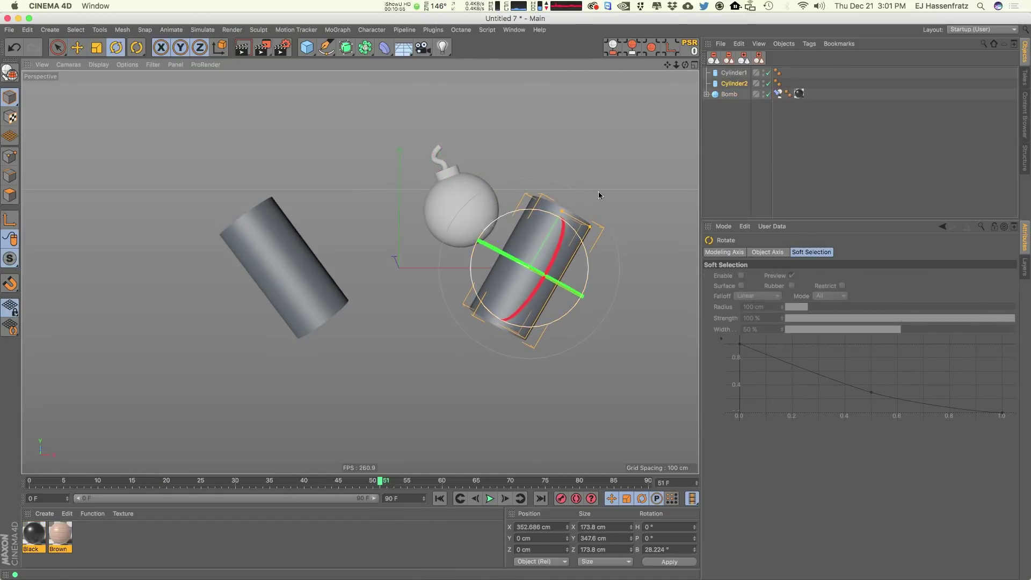
click(731, 84)
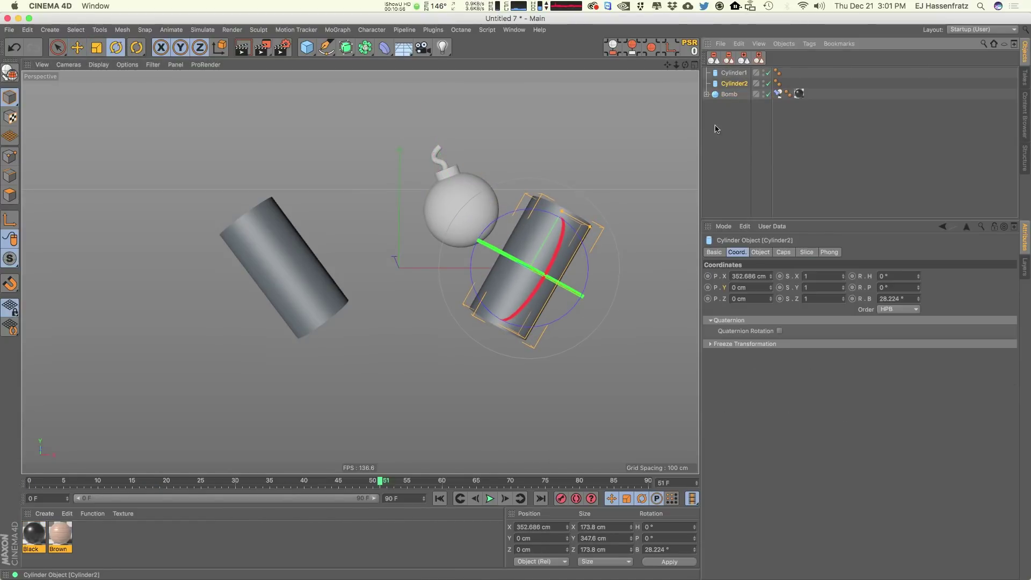
Step: Place the Bomb against the tilted Cylinder2 at about X 234.2, Y -77.6, Z 0 cm and keyframe its position at frame 51
click(728, 94)
key(e)
drag(526, 149, 532, 152)
click(717, 96)
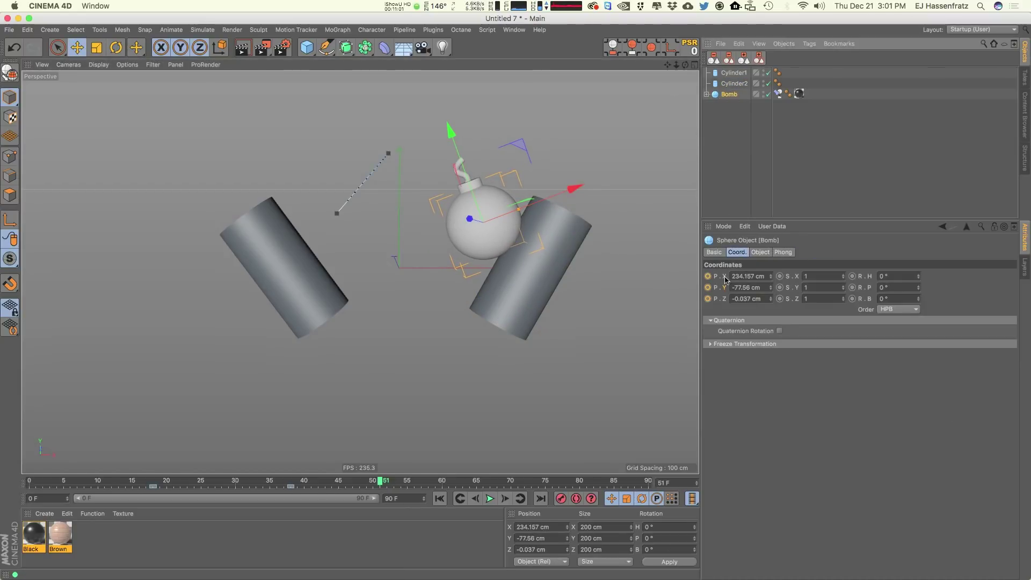
click(708, 276)
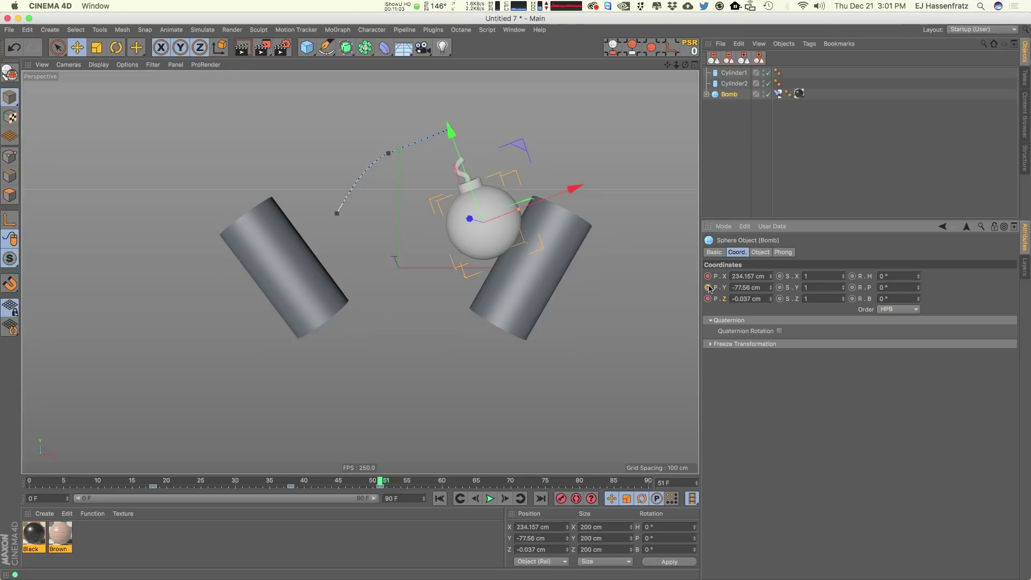
click(707, 288)
Step: Play and scrub the animation from frame 0 to 51 to check the Bomb's swing, release and arc
key(f)
key(f)
drag(283, 491, 29, 487)
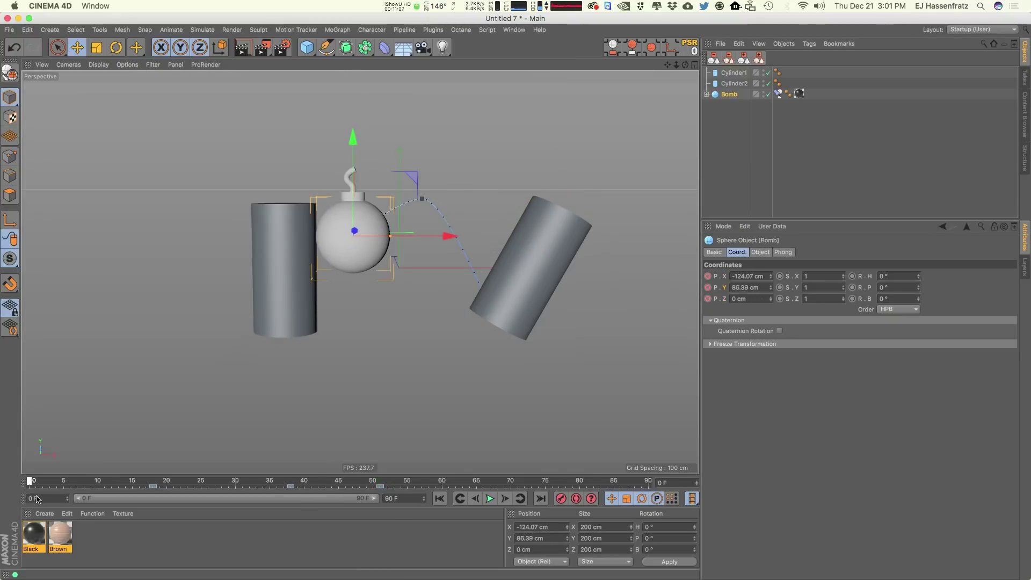
key(F8)
mouse_move(142, 510)
mouse_down()
mouse_move(151, 511)
mouse_move(129, 517)
mouse_up()
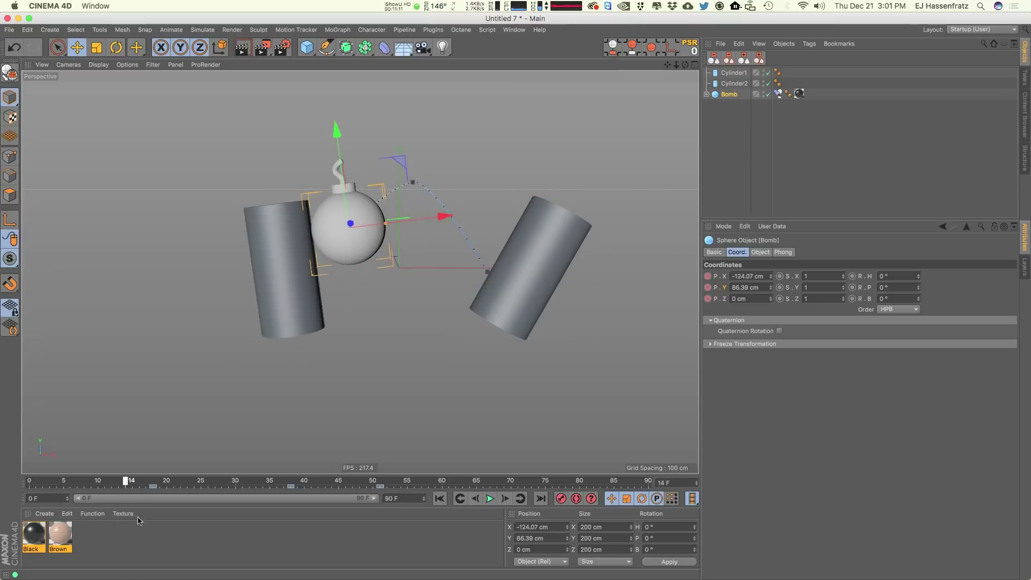
key(F8)
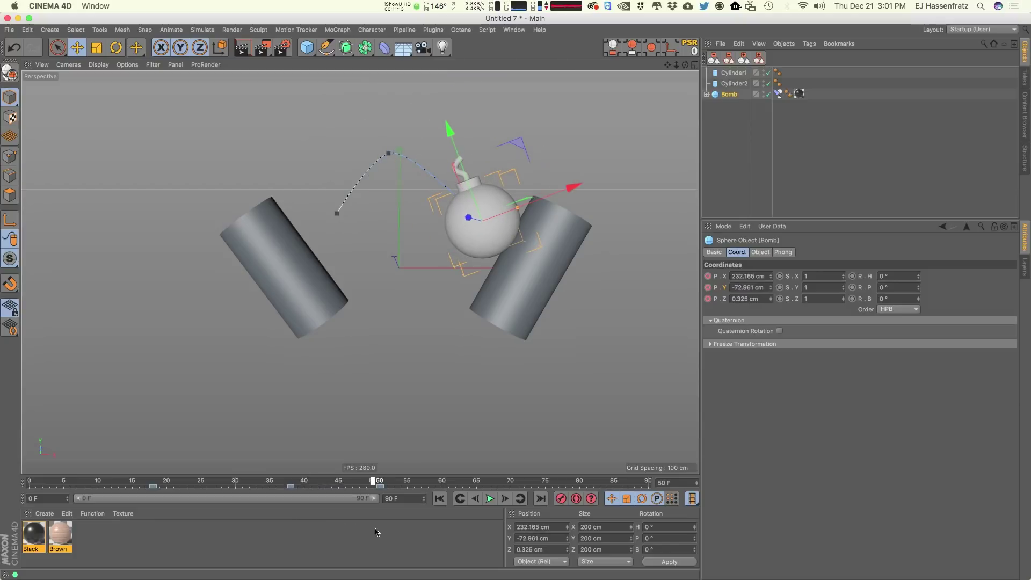
drag(375, 529, 382, 529)
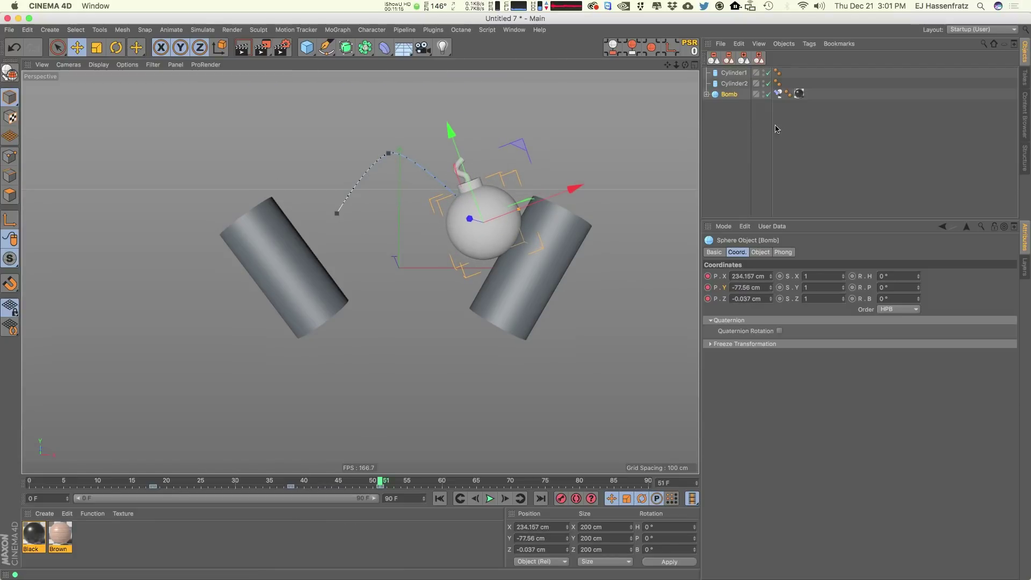
Step: Keyframe Cylinder2's R.B rotation at about 28.2° on frame 51 and at about 0.2° on frame 44
click(734, 84)
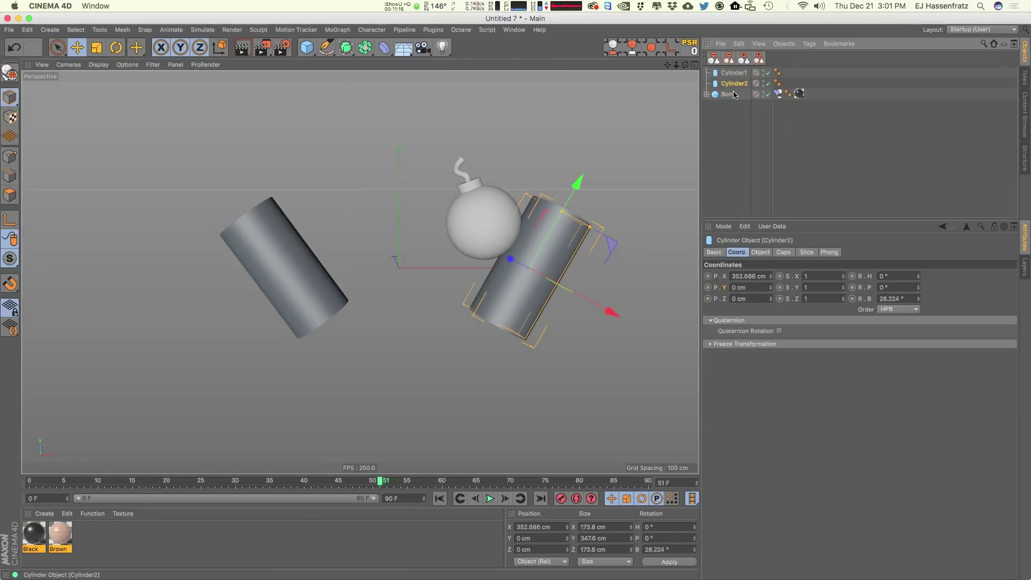
click(852, 299)
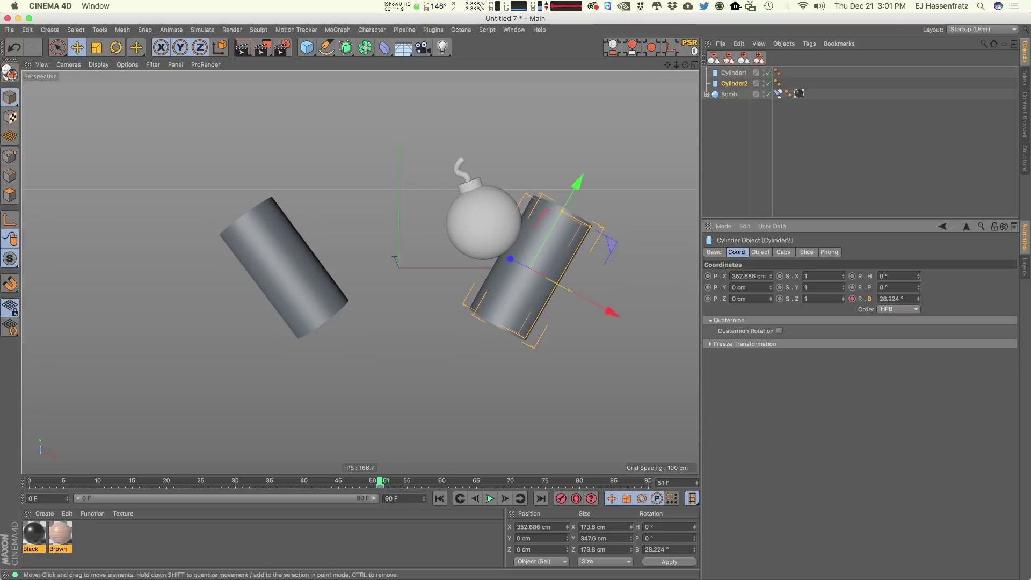
drag(380, 482, 331, 482)
drag(918, 298, 914, 313)
click(852, 299)
Step: At frame 51, set the Bomb's Parent constraint to Cylinder2 with 100% weight and record the constraint keyframes
drag(342, 485, 380, 490)
click(778, 93)
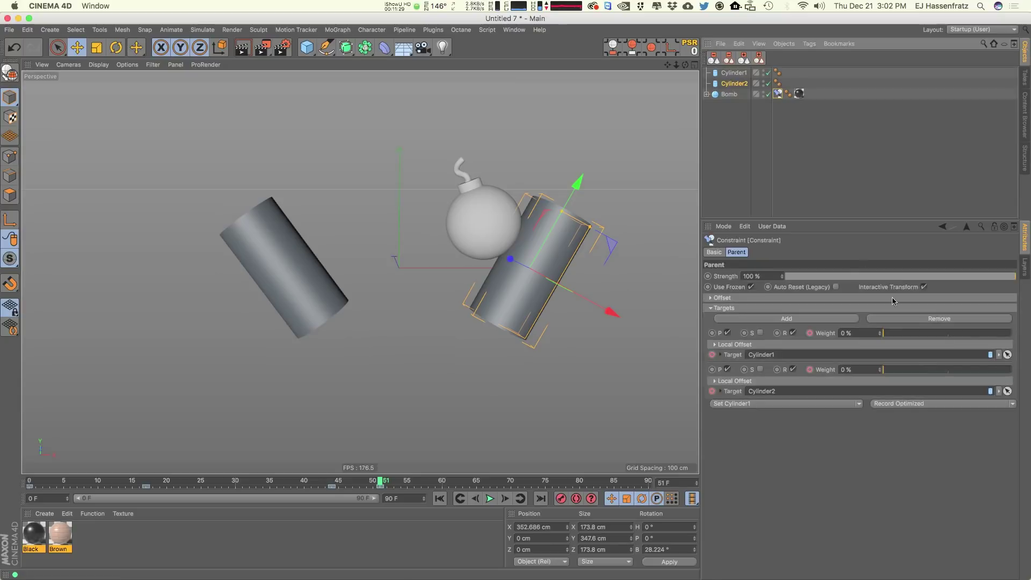
click(856, 406)
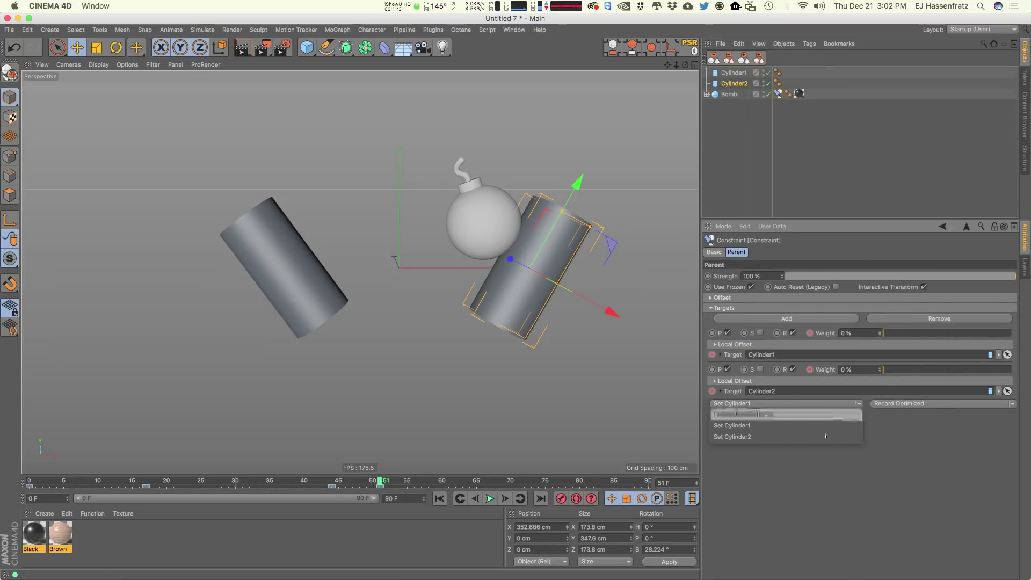
click(824, 436)
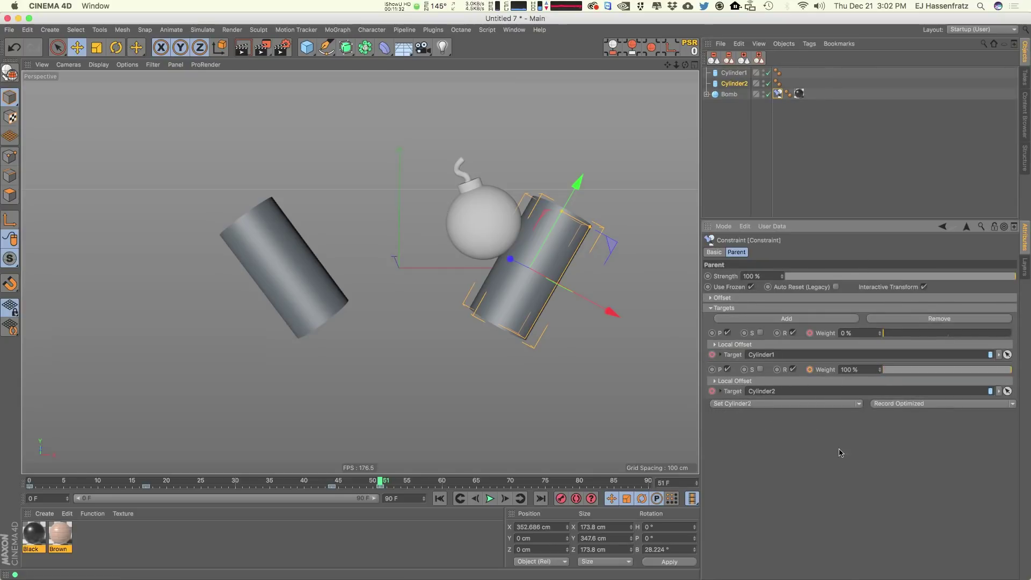
click(926, 409)
Step: Examine the Local Offset values of both constraint targets at frame 51 and advance the timeline to frame 63
click(869, 381)
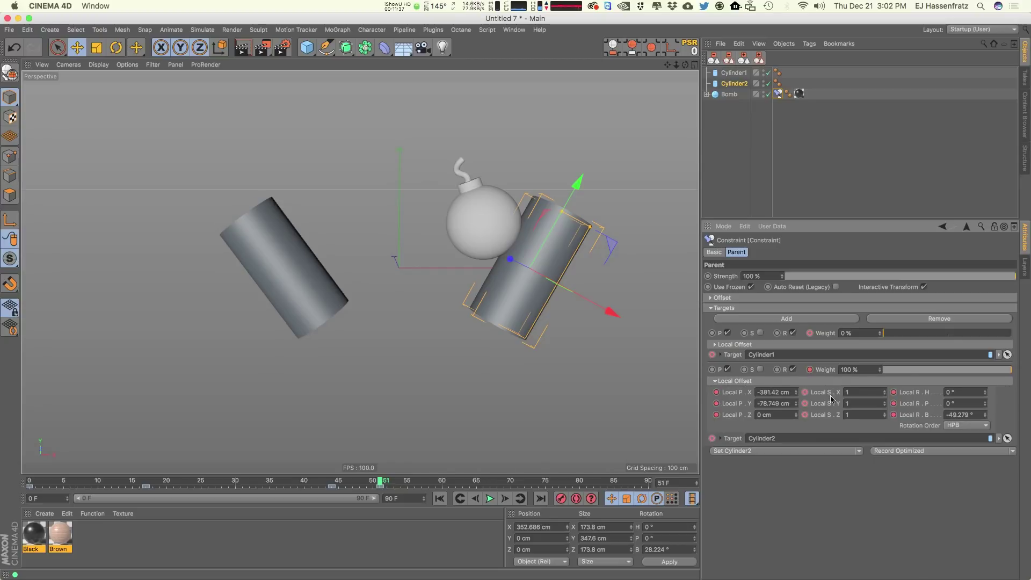
click(830, 344)
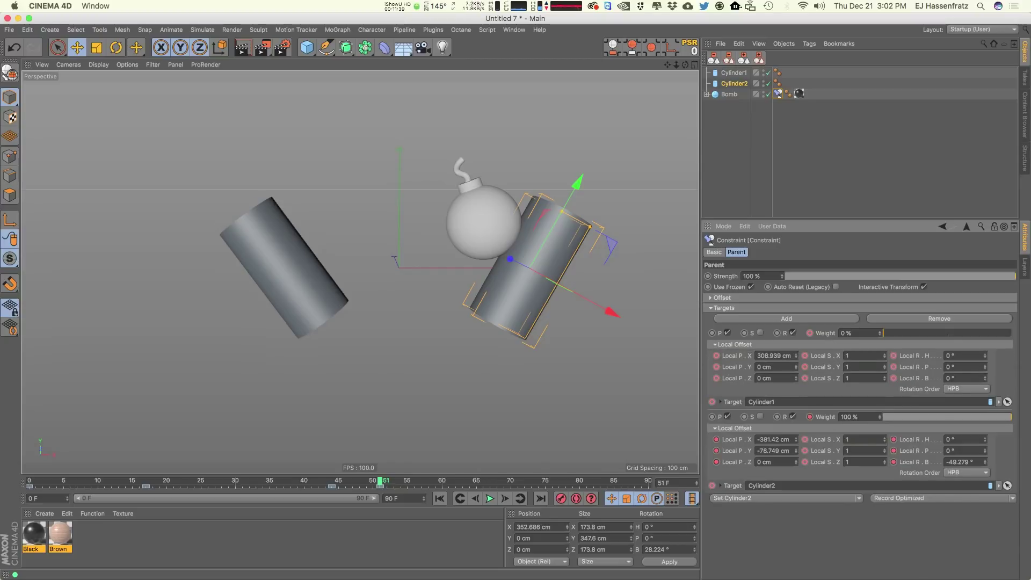
click(815, 344)
click(832, 381)
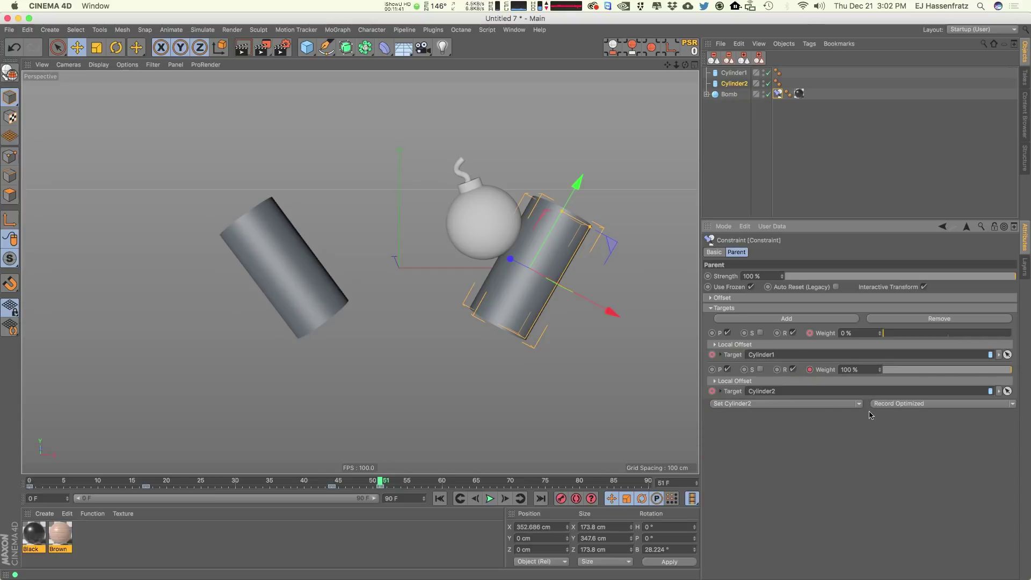
drag(380, 482, 462, 482)
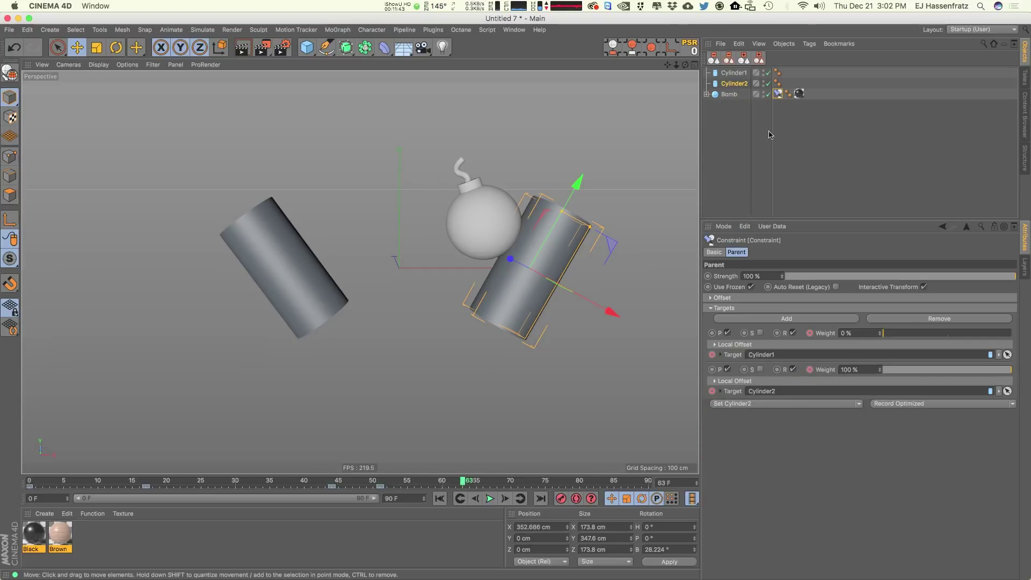
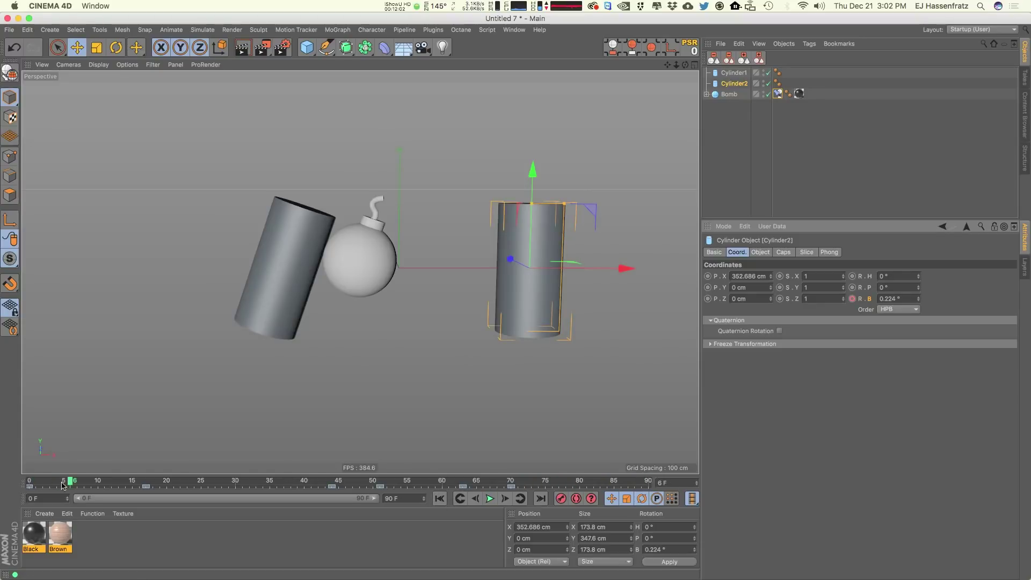
Step: Play the animation and compare the Bomb's constraint target weights at frames 16, 17, 51 and 90
click(489, 498)
click(778, 94)
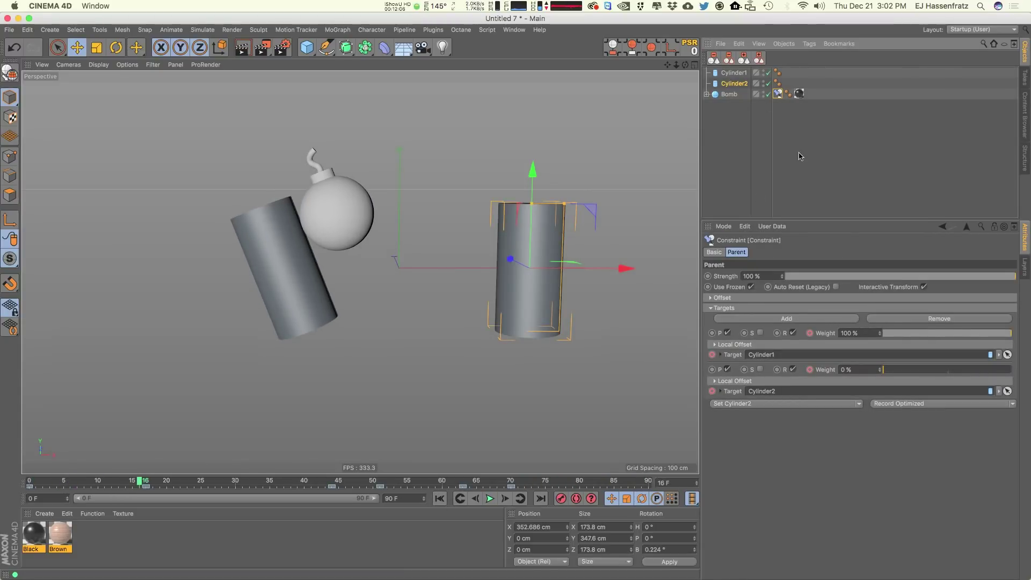
drag(141, 482, 140, 481)
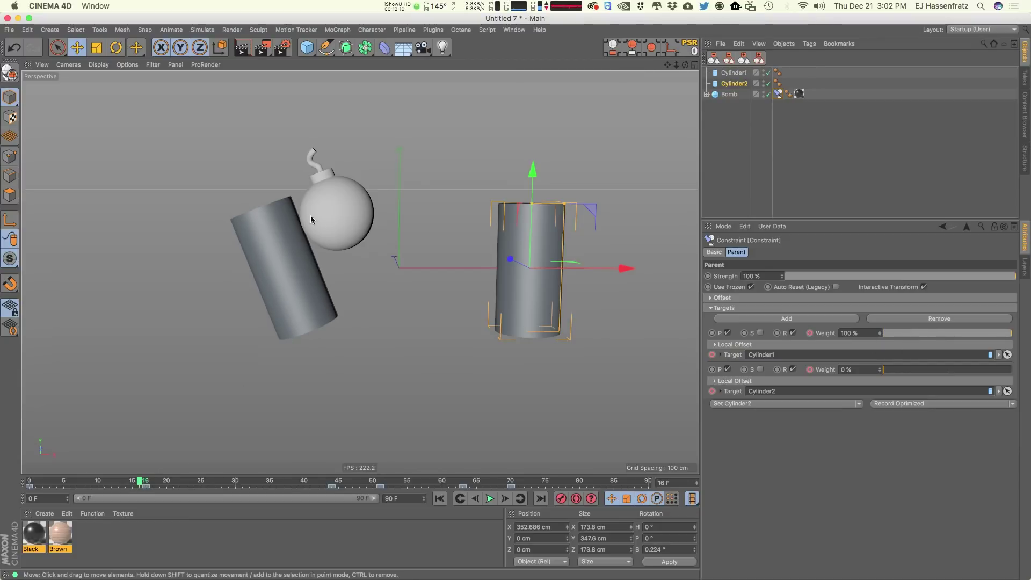
click(146, 484)
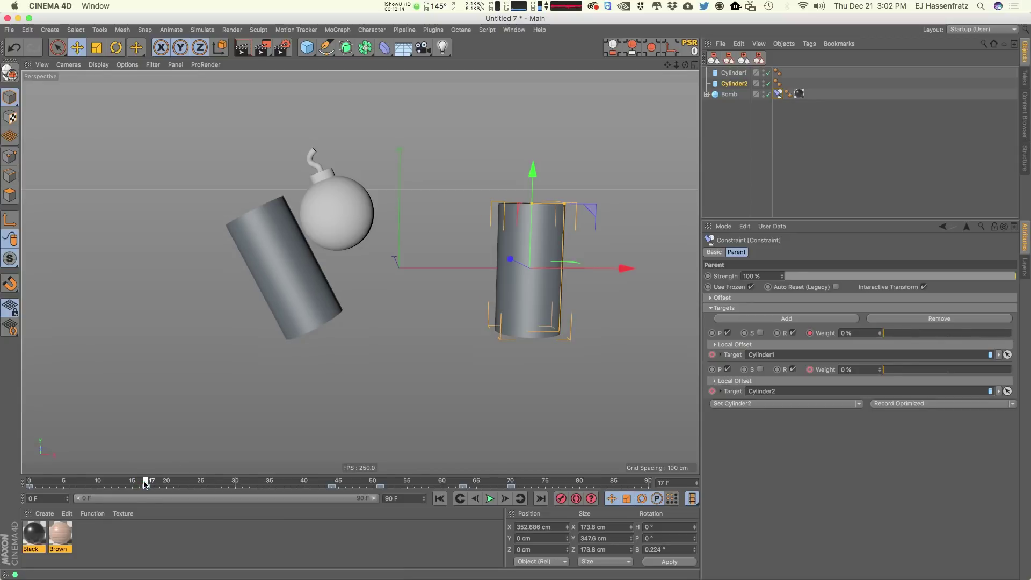
drag(145, 483, 381, 483)
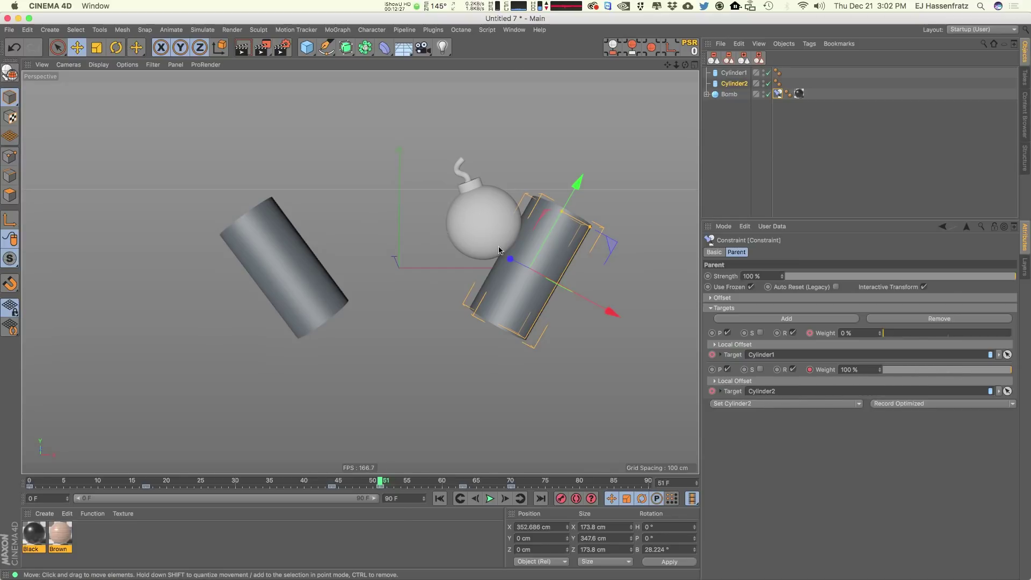
drag(383, 483, 651, 481)
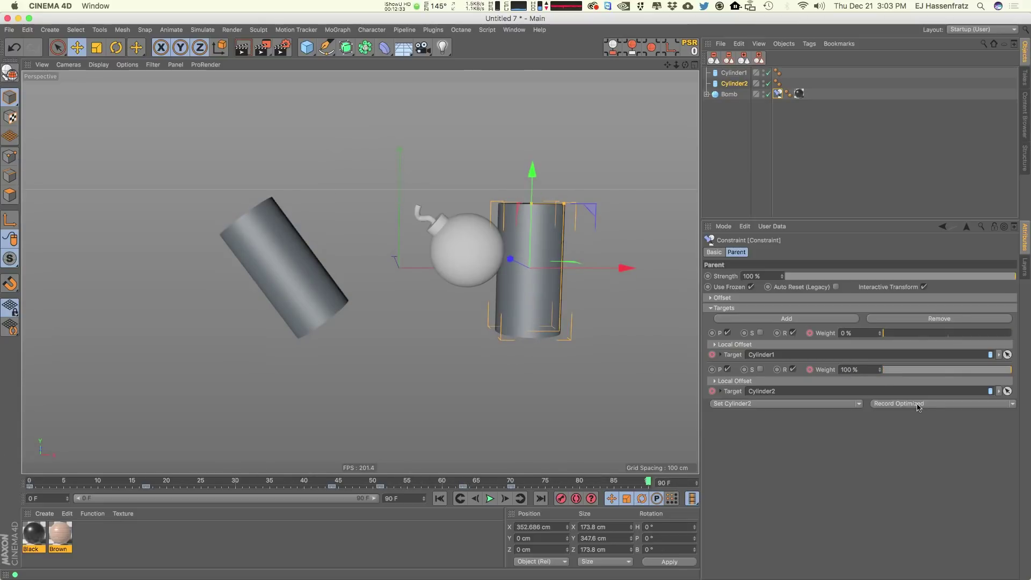
Step: Review both targets' Local Offset values in the Bomb's constraint at frame 90
click(842, 381)
click(765, 345)
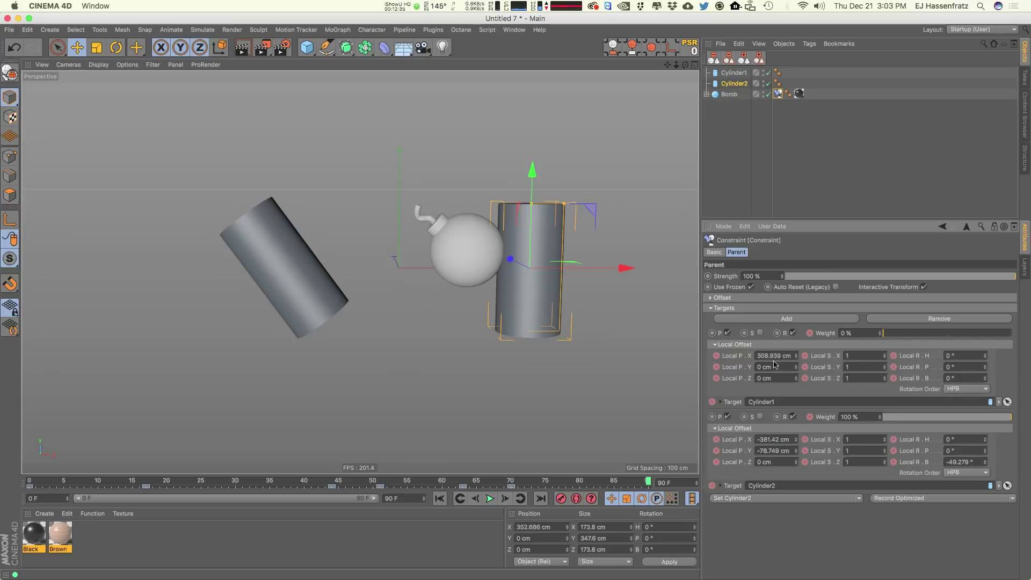
click(776, 347)
click(774, 382)
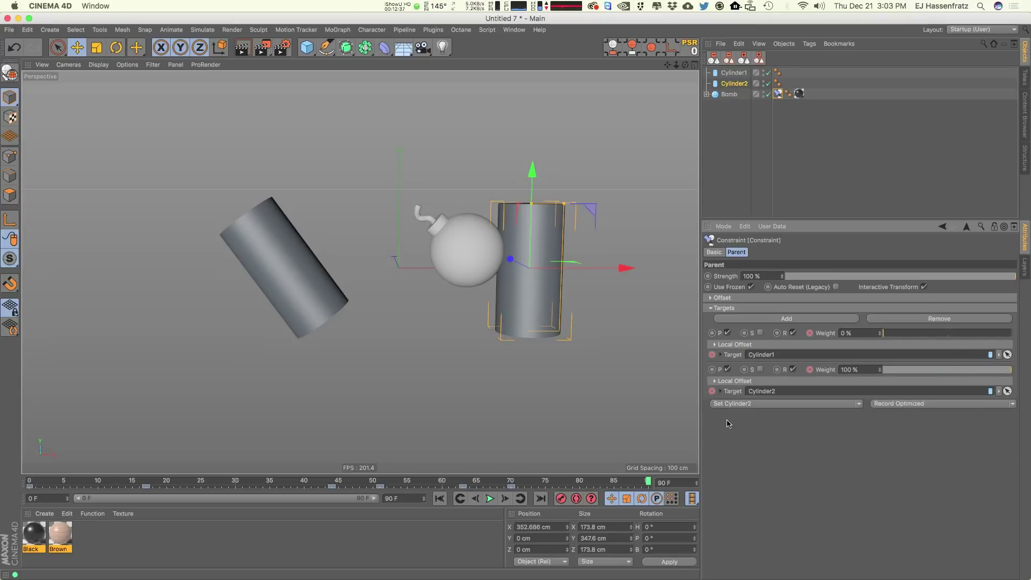
Step: Play back the complete throw-and-catch animation and return the timeline to frame 0
click(488, 500)
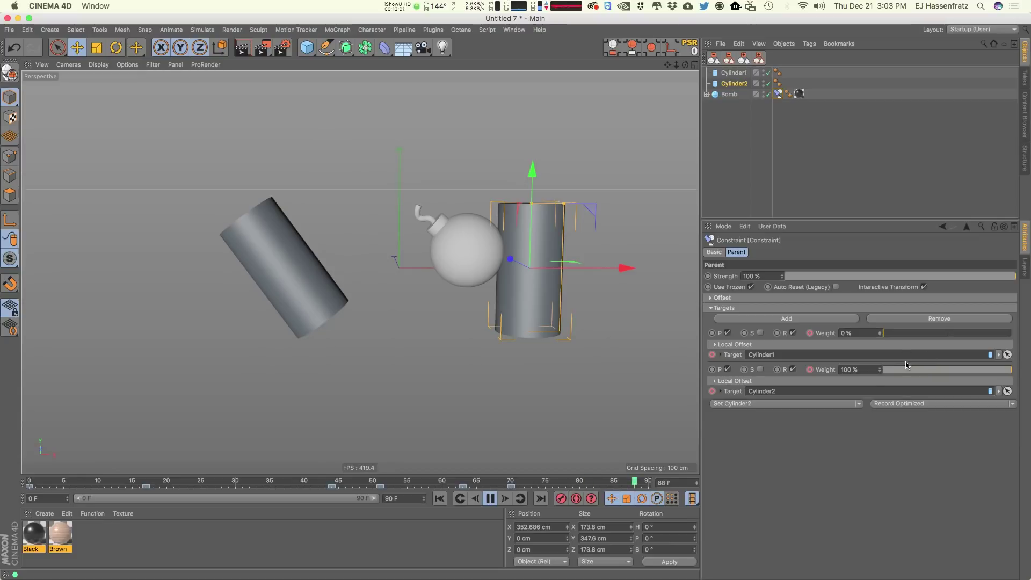
click(491, 498)
click(489, 498)
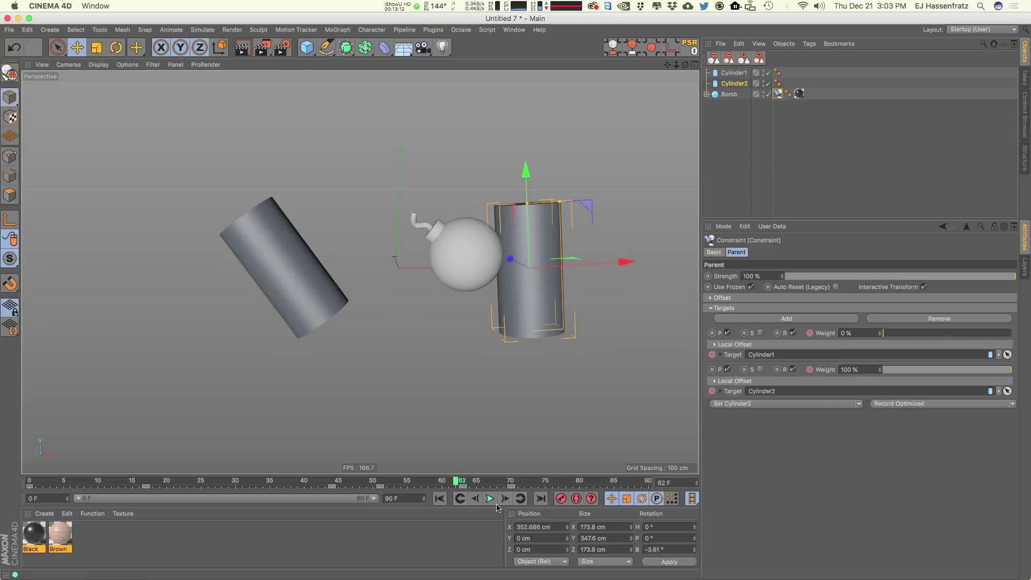
click(441, 498)
click(613, 484)
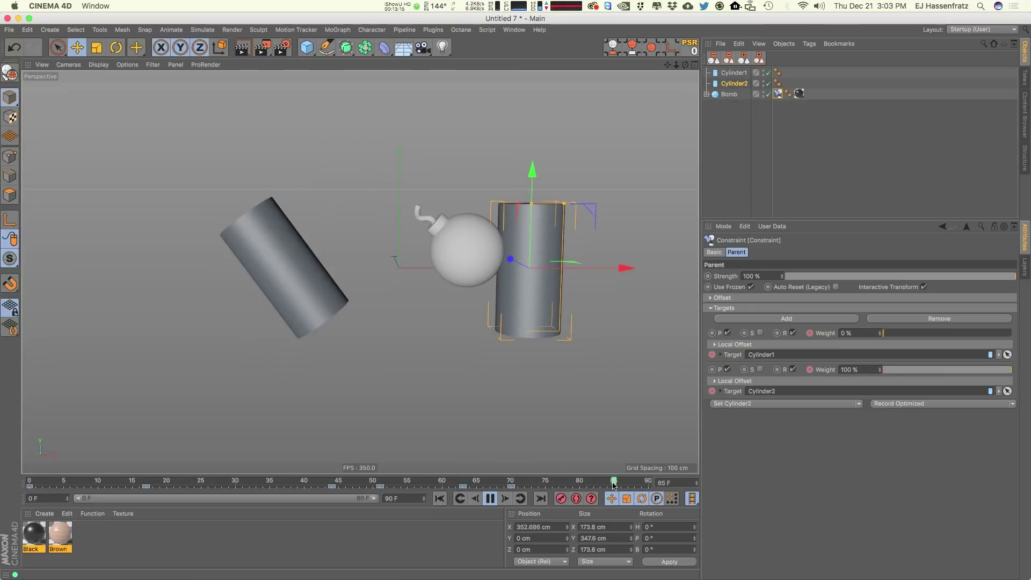
click(489, 499)
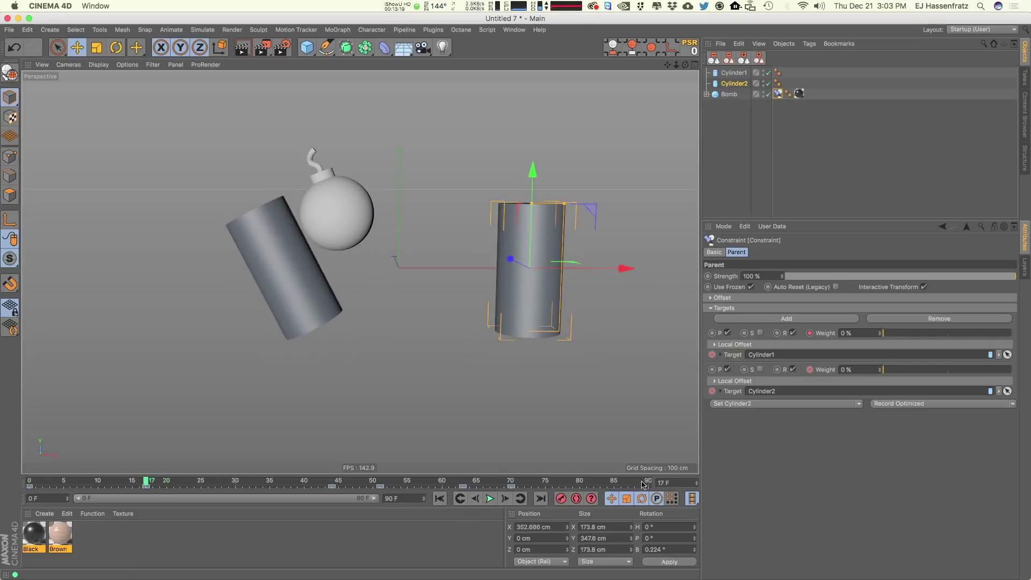
drag(641, 484, 30, 484)
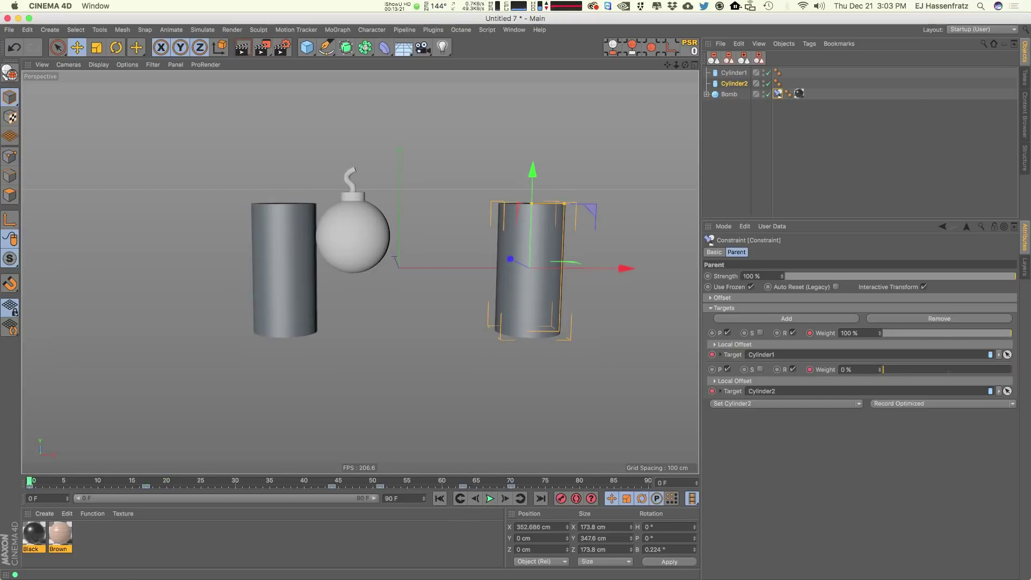